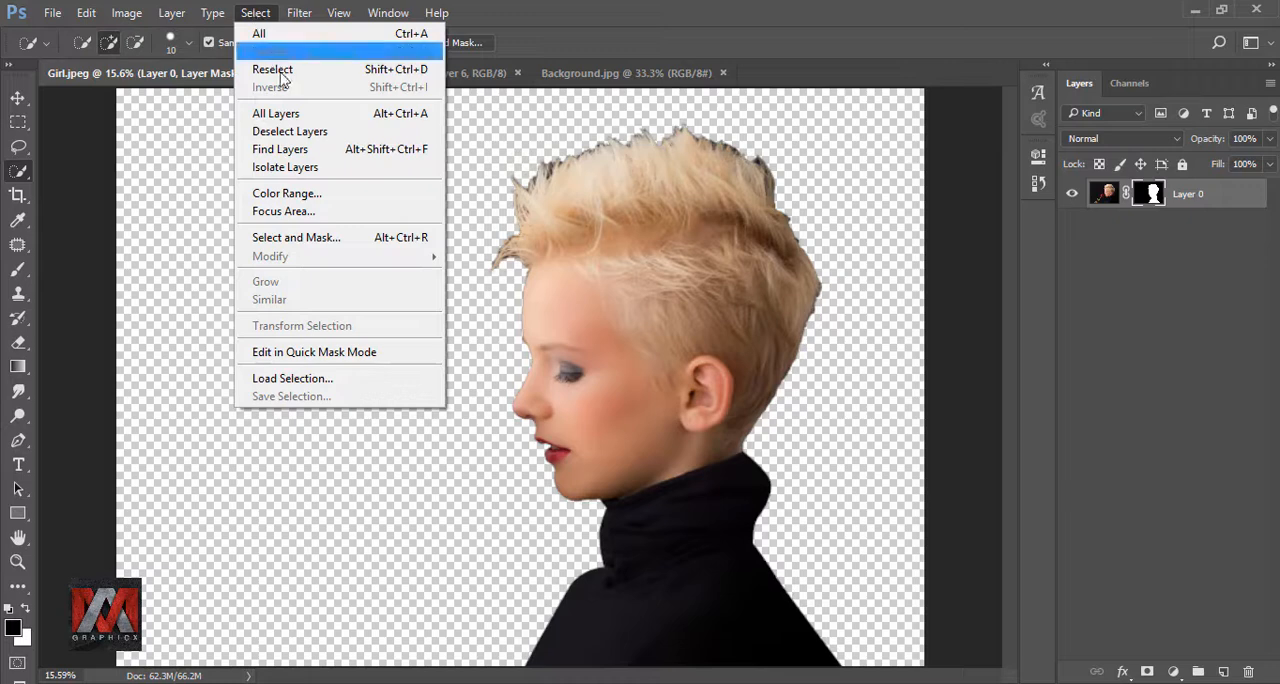
# Step: Refine Layer 0's mask by brushing along the hair and back-of-head edges with the Refine Radius brush at size 200
pyautogui.click(310, 238)
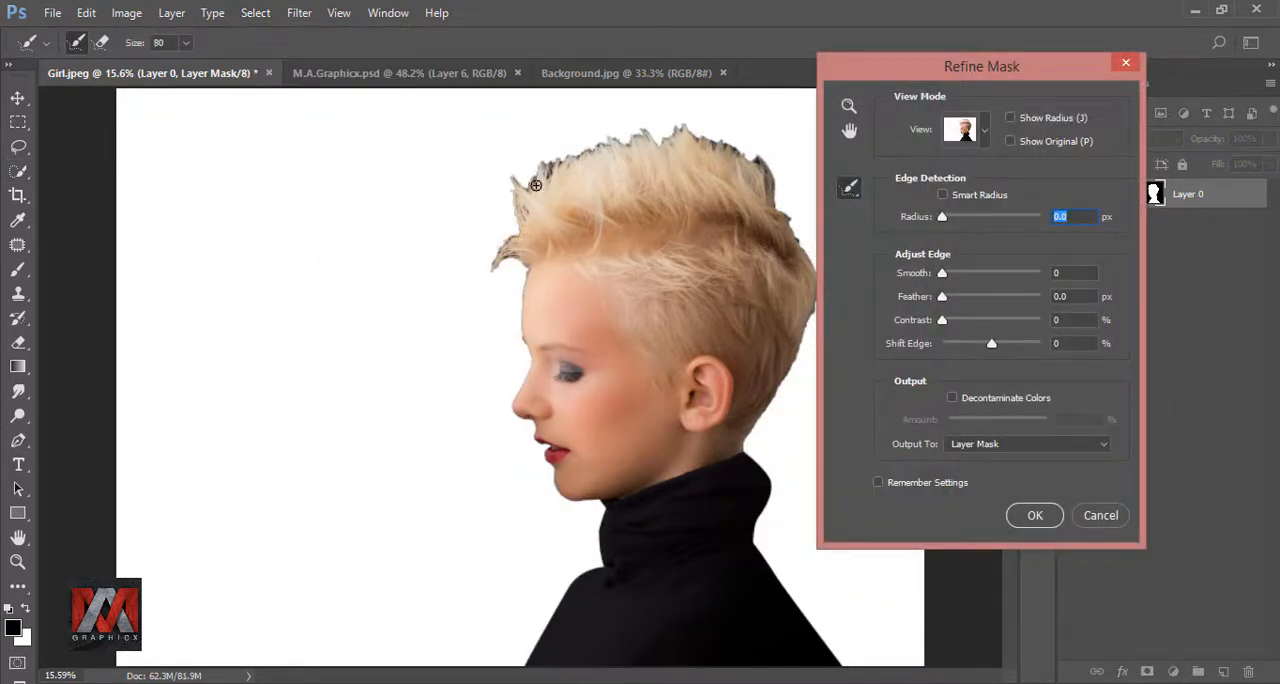
pyautogui.press(']')
pyautogui.press(']')
pyautogui.press(']')
pyautogui.press(']')
pyautogui.press(']')
pyautogui.press(']')
pyautogui.moveTo(668, 135)
pyautogui.mouseDown()
pyautogui.moveTo(556, 163)
pyautogui.moveTo(510, 214)
pyautogui.moveTo(514, 264)
pyautogui.mouseUp()
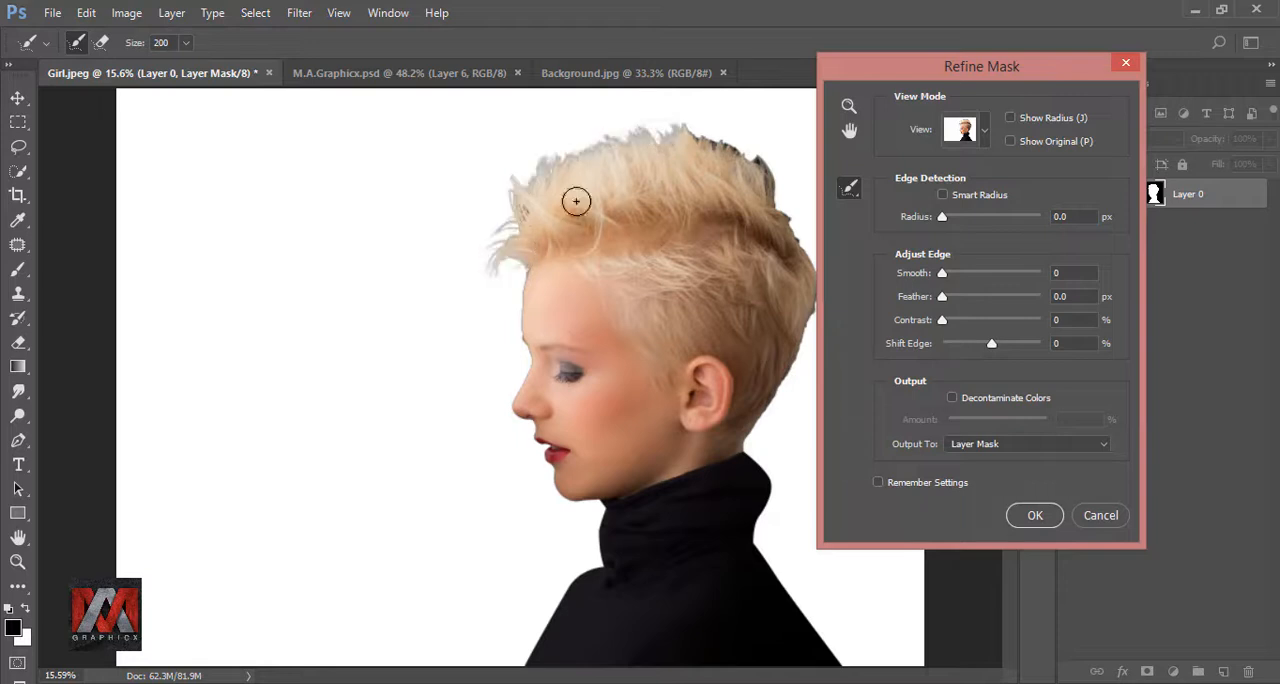
pyautogui.moveTo(576, 201)
pyautogui.mouseDown()
pyautogui.moveTo(650, 130)
pyautogui.moveTo(752, 163)
pyautogui.moveTo(798, 246)
pyautogui.moveTo(801, 316)
pyautogui.moveTo(746, 429)
pyautogui.moveTo(797, 379)
pyautogui.mouseUp()
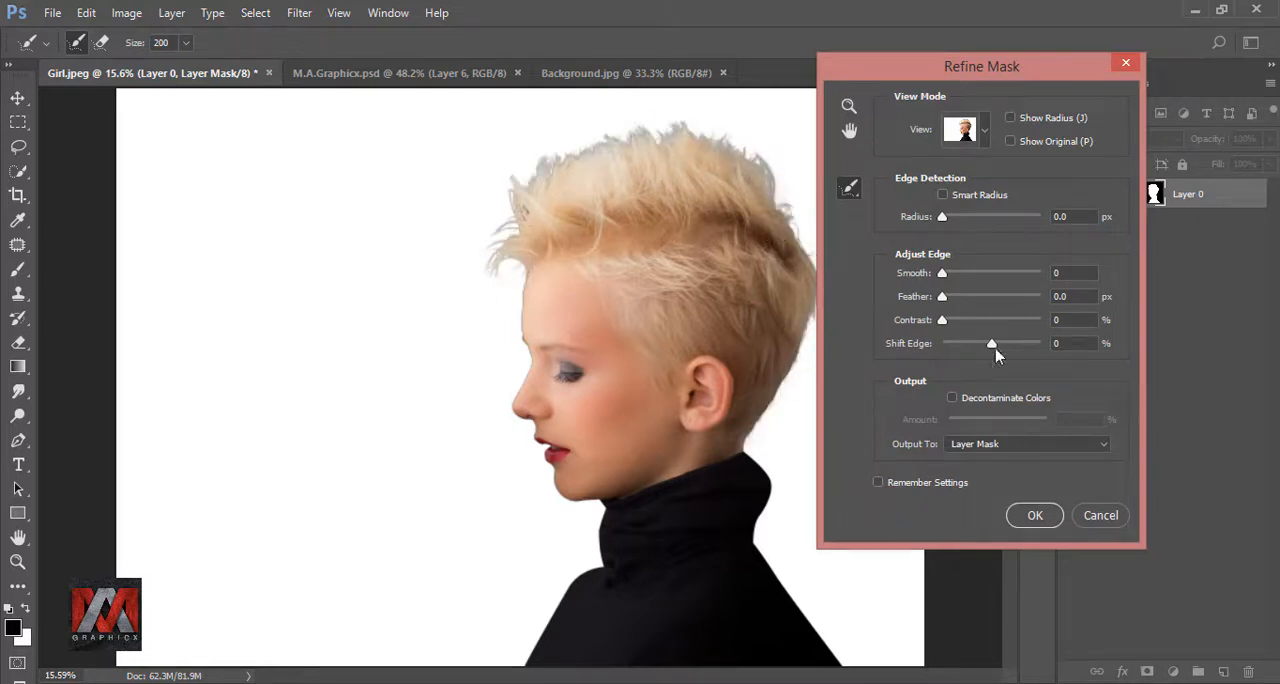
pyautogui.click(1033, 513)
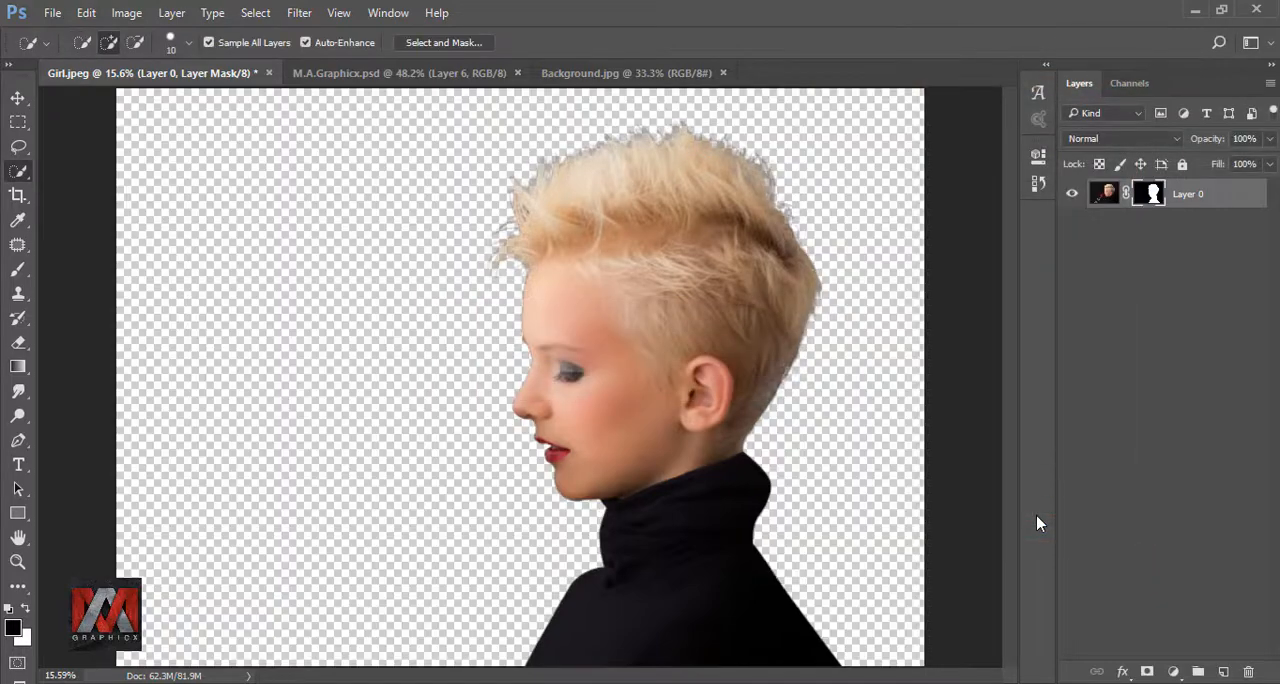
# Step: Move the cut-out woman left and lower on the canvas and scale the layer up to about 113%
pyautogui.click(18, 99)
pyautogui.moveTo(645, 342); pyautogui.dragTo(548, 455)
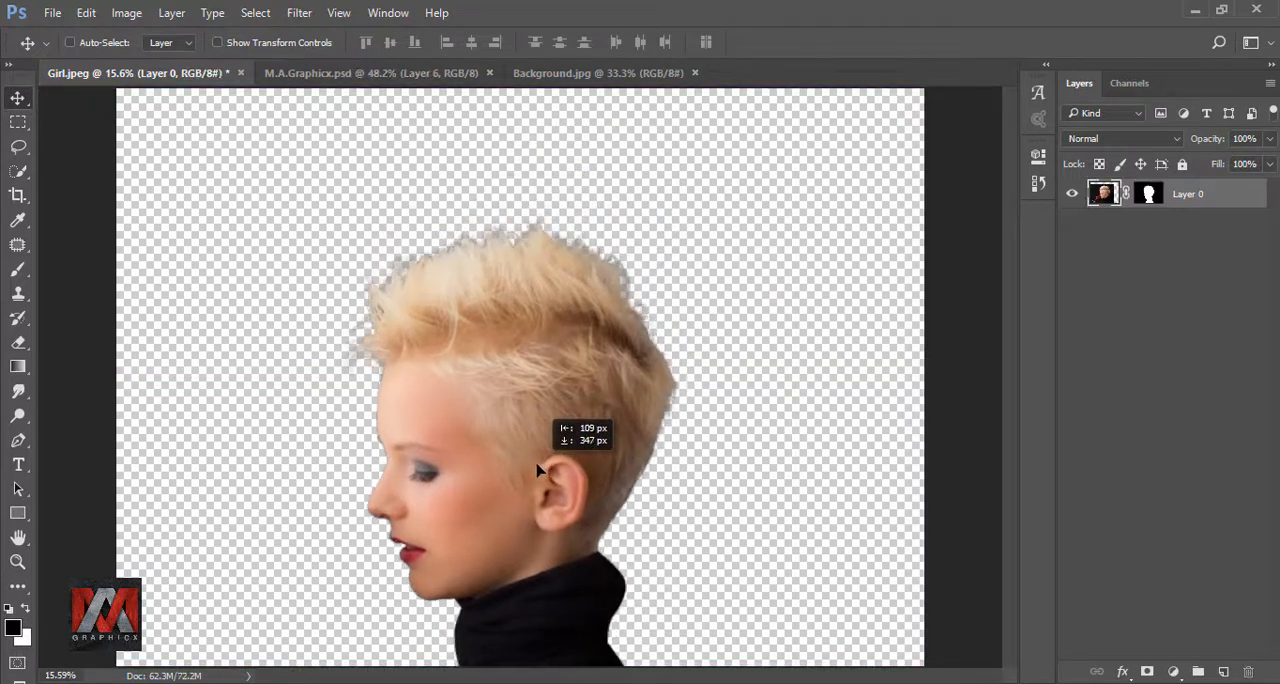
pyautogui.hotkey('ctrl', 't')
pyautogui.moveTo(778, 190); pyautogui.dragTo(886, 89)
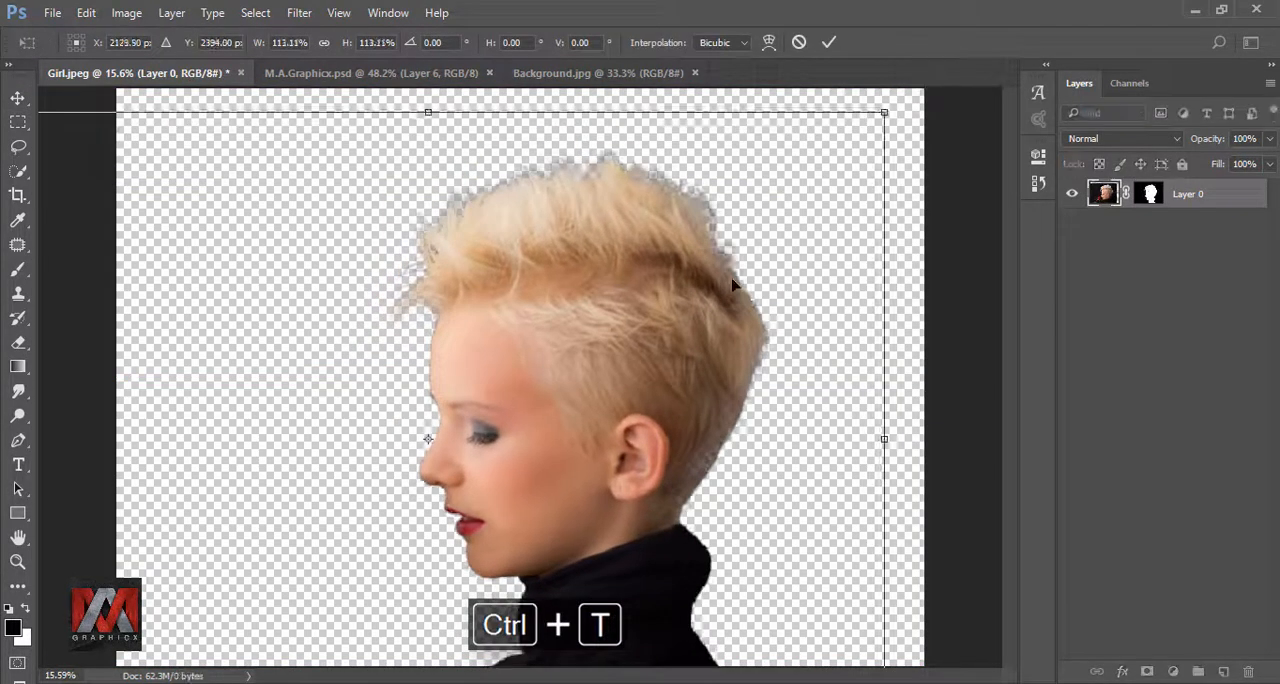
pyautogui.moveTo(737, 262); pyautogui.dragTo(671, 294)
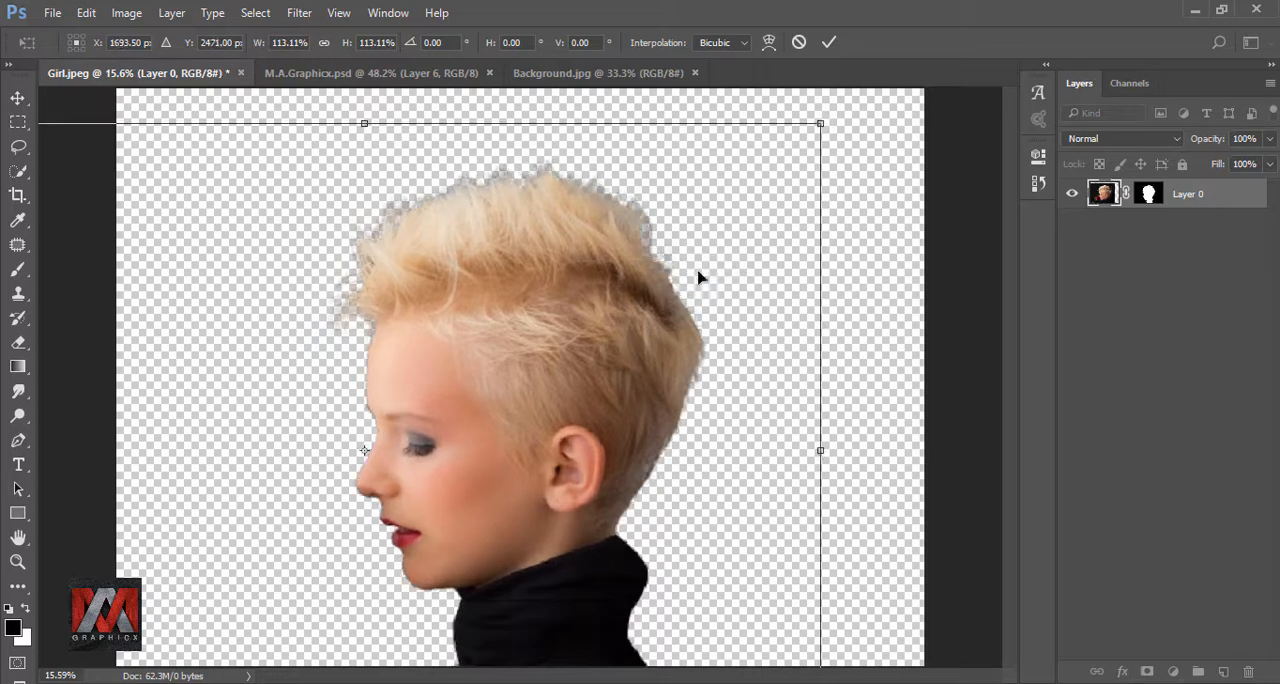
pyautogui.click(829, 42)
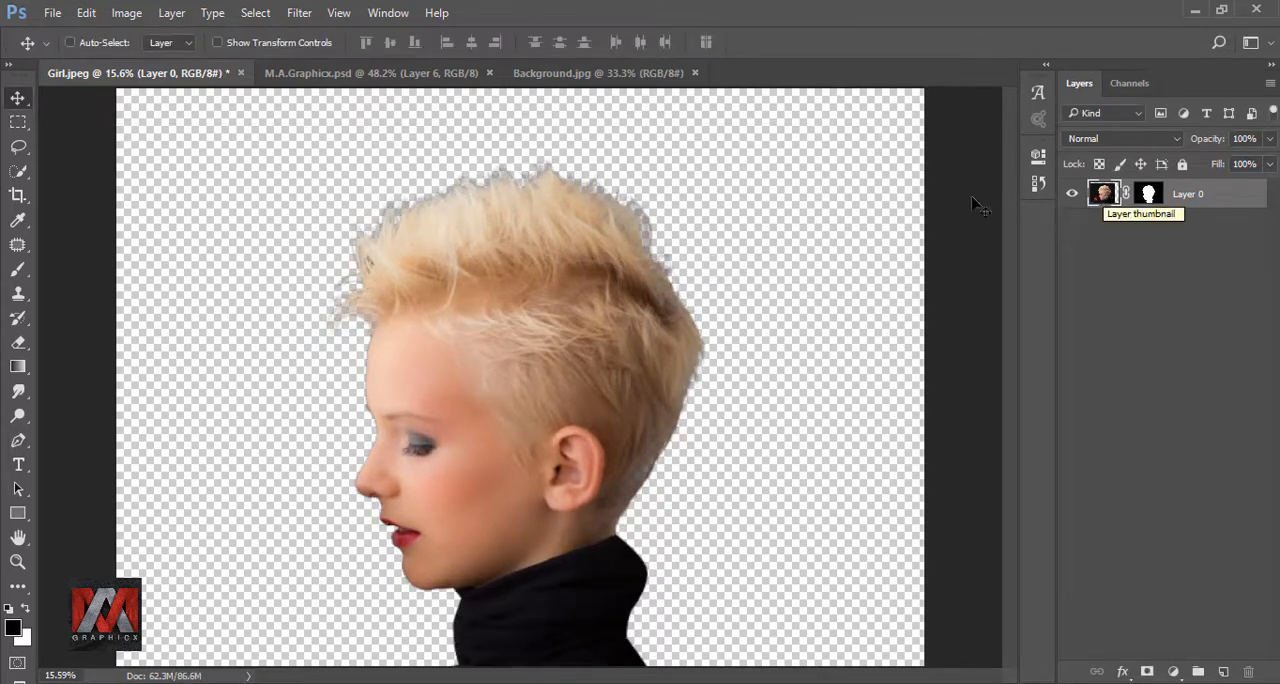
# Step: Copy the sunset picture from Background.jpg into the Girl.jpeg document and flip it horizontally
pyautogui.click(604, 82)
pyautogui.moveTo(605, 402); pyautogui.dragTo(658, 424)
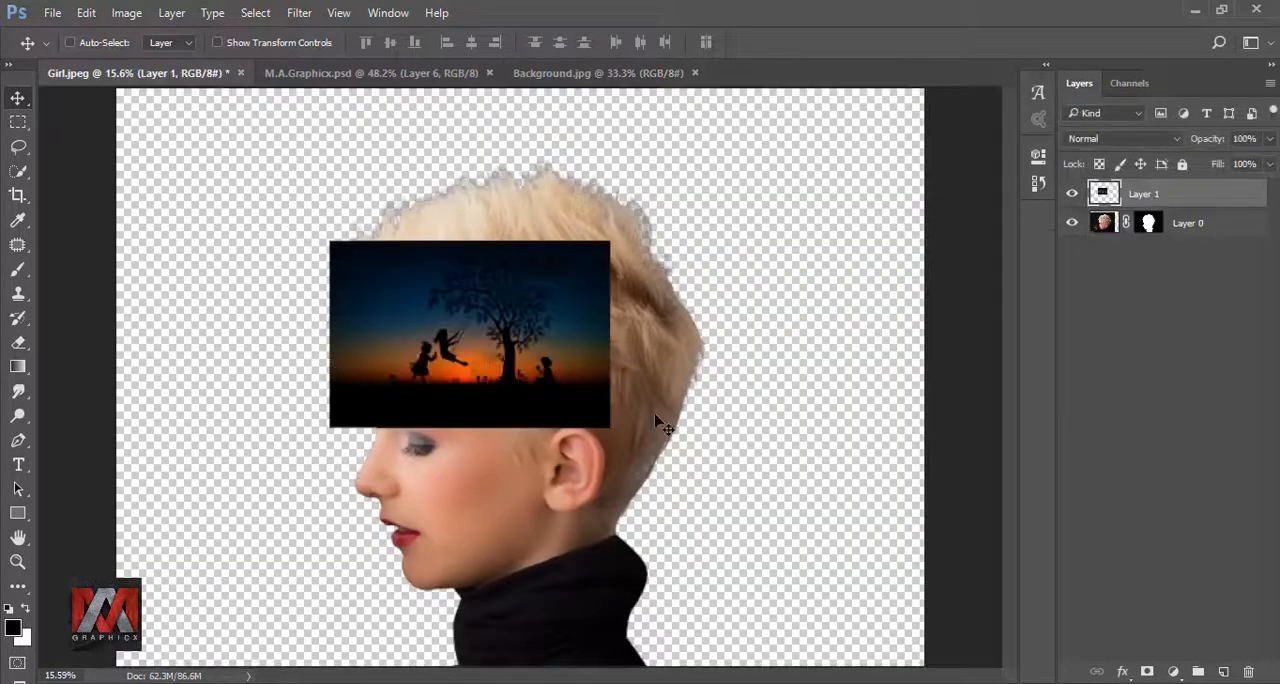
pyautogui.hotkey('ctrl', 't')
pyautogui.rightClick(538, 336)
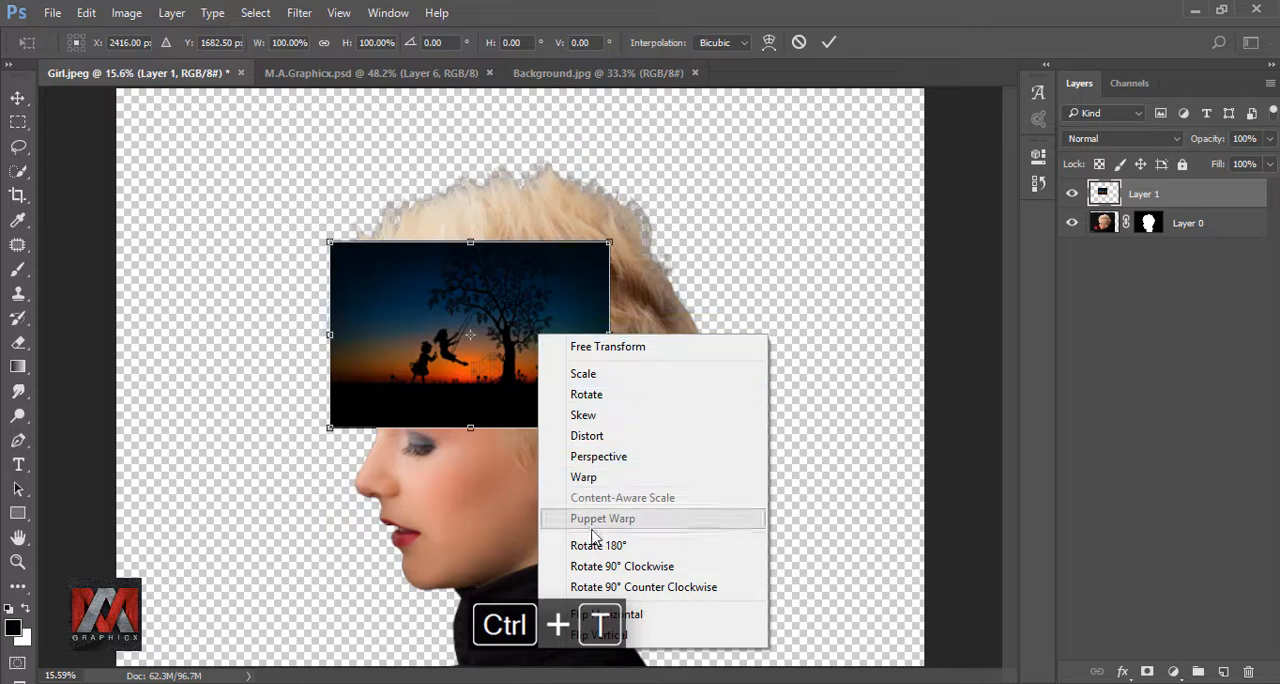
pyautogui.click(600, 614)
# Step: Move the flipped sunset picture over the woman's head and scale it proportionally to 215%
pyautogui.moveTo(533, 382); pyautogui.dragTo(586, 453)
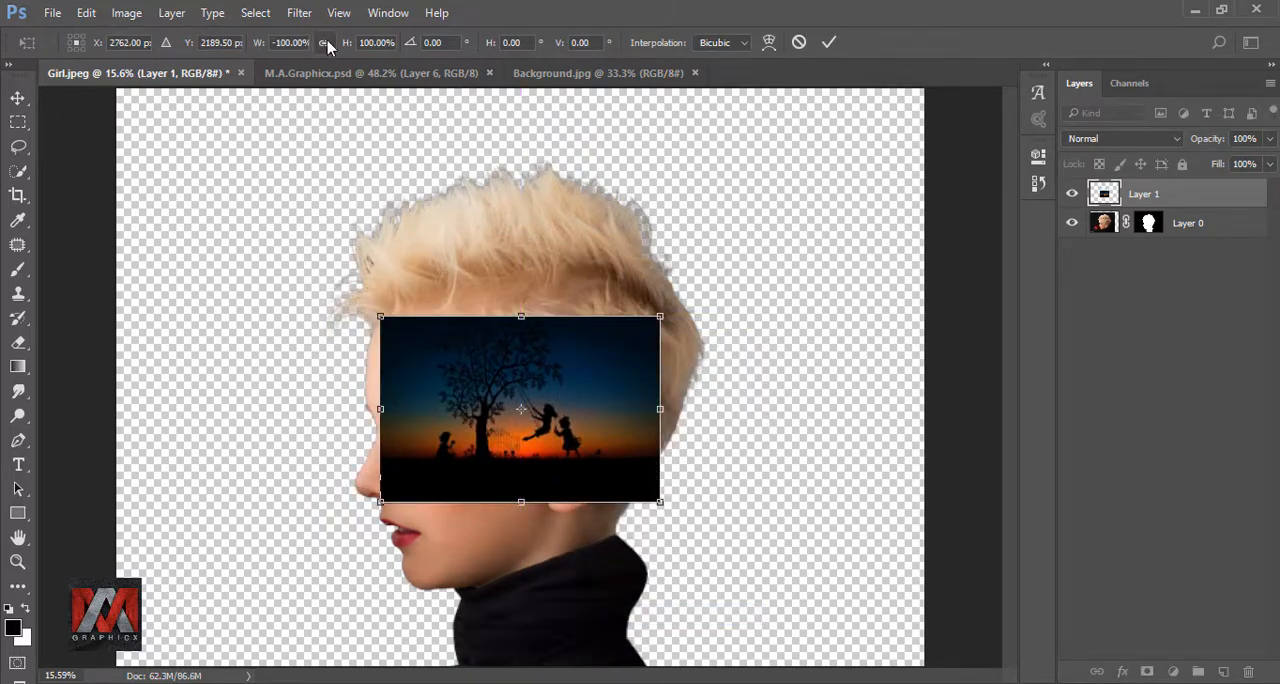
pyautogui.moveTo(258, 43); pyautogui.dragTo(150, 44)
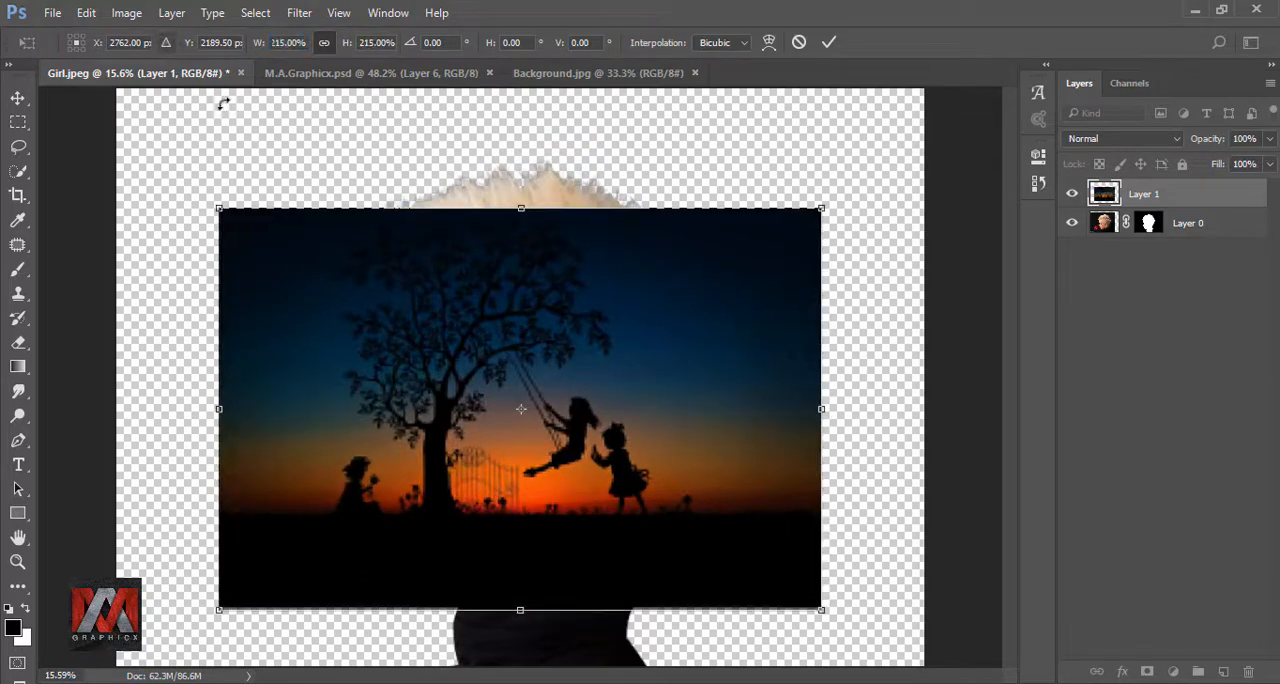
pyautogui.click(828, 44)
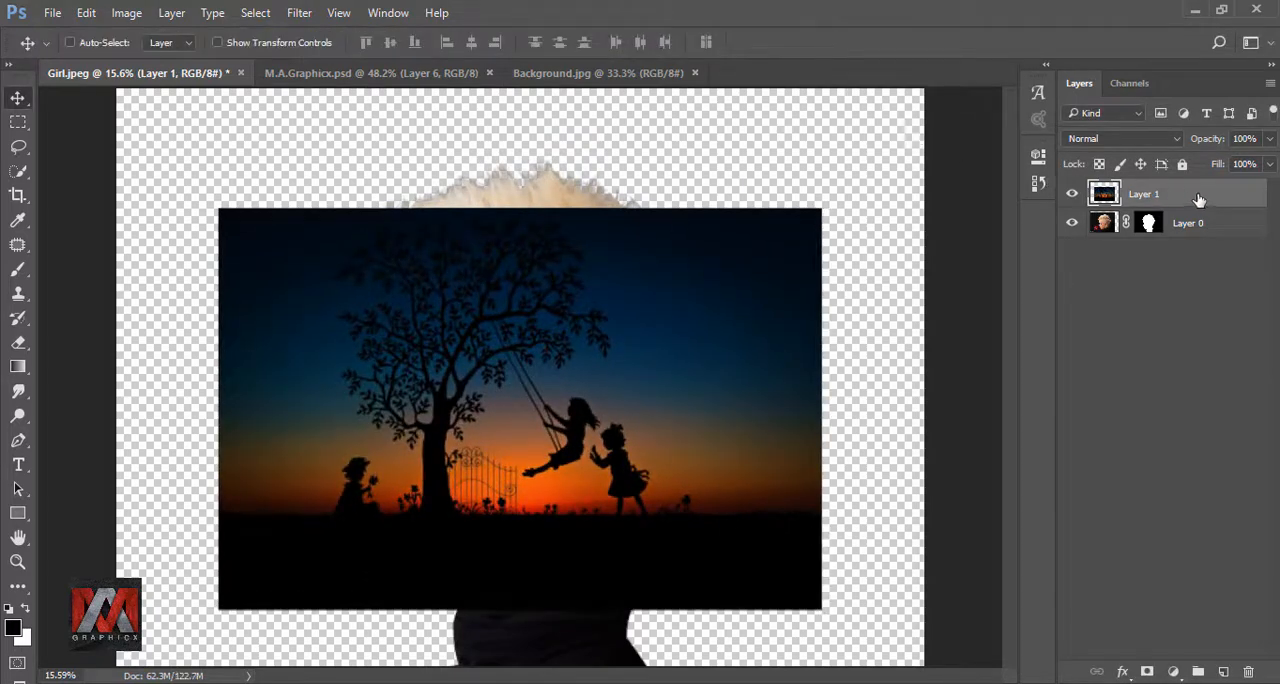
# Step: Clip the sunset layer to Layer 0 and shift the picture left within the head silhouette
pyautogui.rightClick(1196, 198)
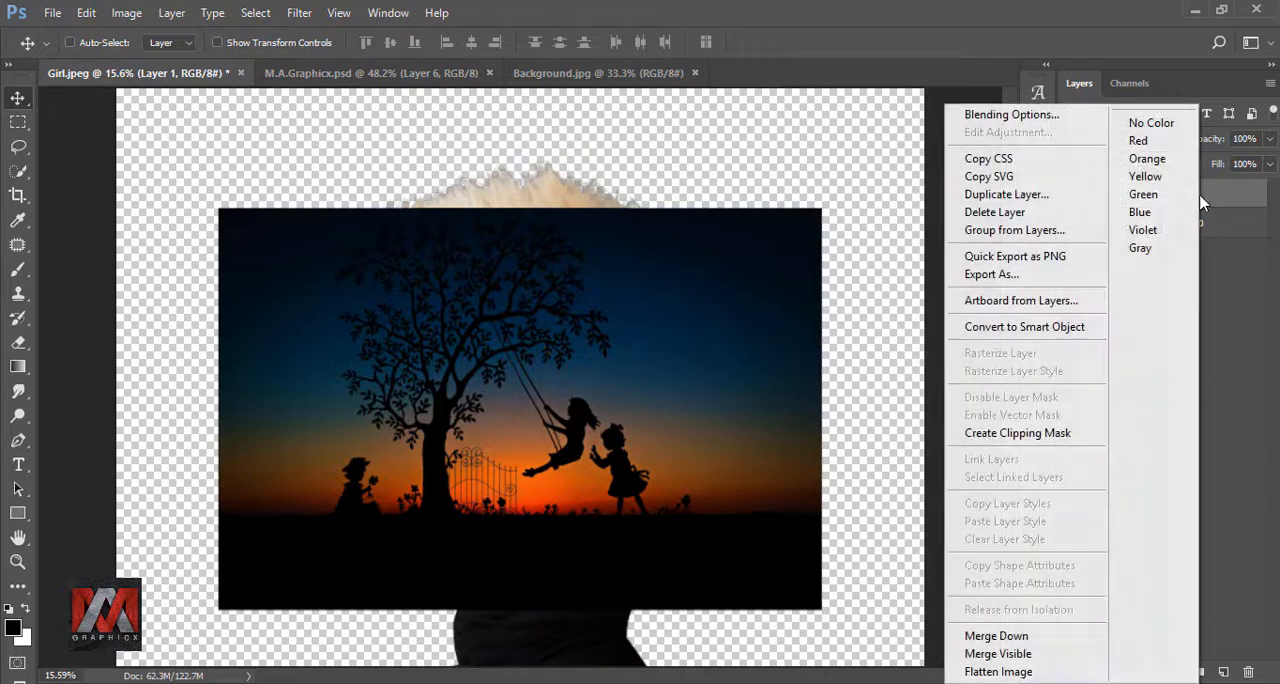
pyautogui.click(1014, 432)
pyautogui.moveTo(576, 421); pyautogui.dragTo(520, 427)
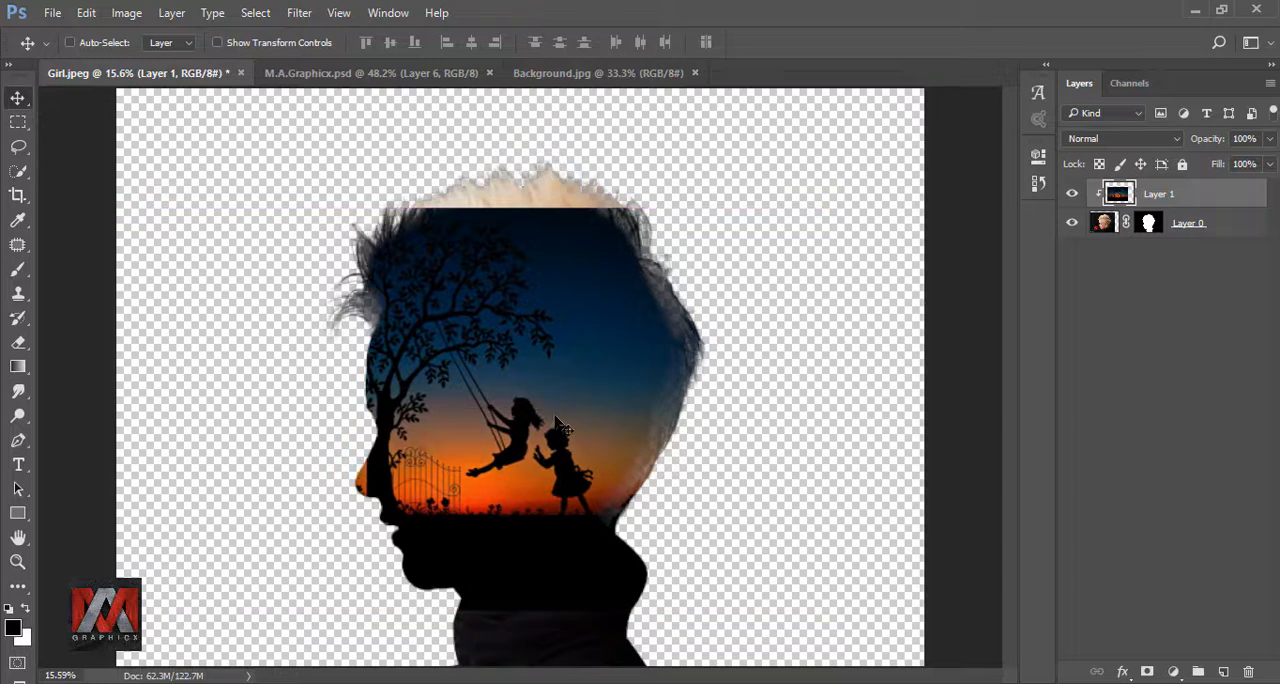
# Step: Scale the clipped sunset picture proportionally to 115% and nudge it slightly down inside the silhouette
pyautogui.hotkey('ctrl', 't')
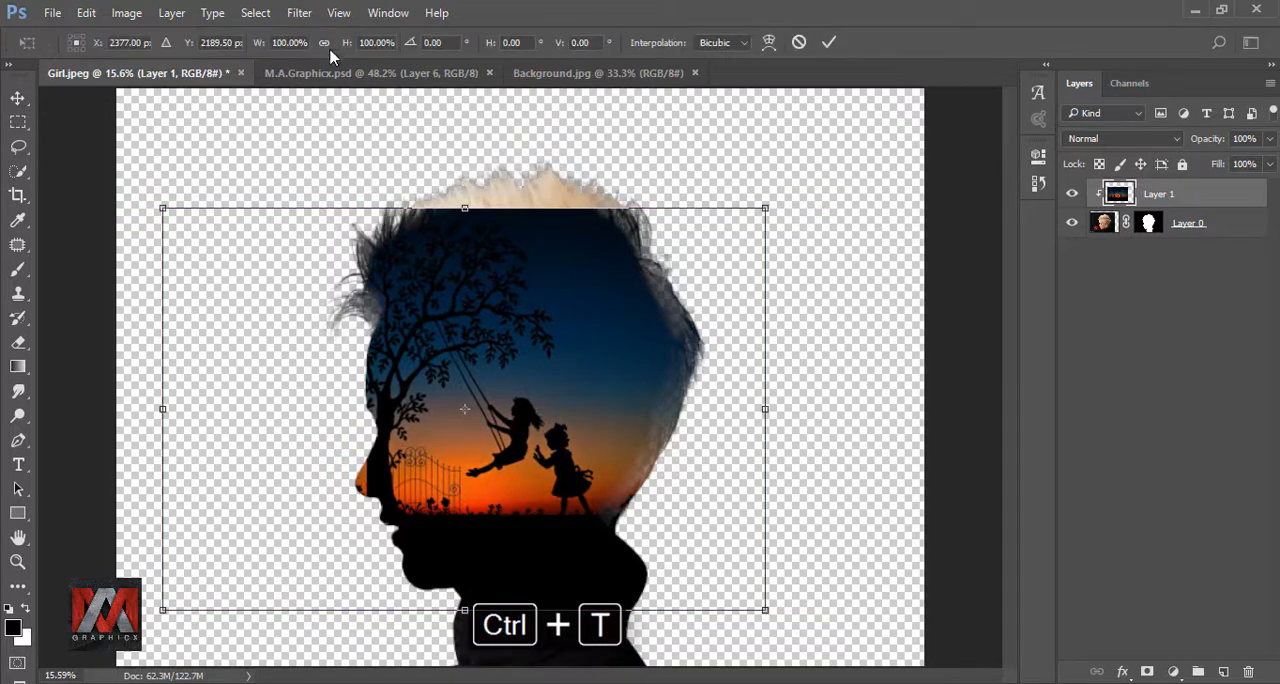
pyautogui.click(324, 43)
pyautogui.moveTo(263, 49); pyautogui.dragTo(278, 45)
pyautogui.press('Return')
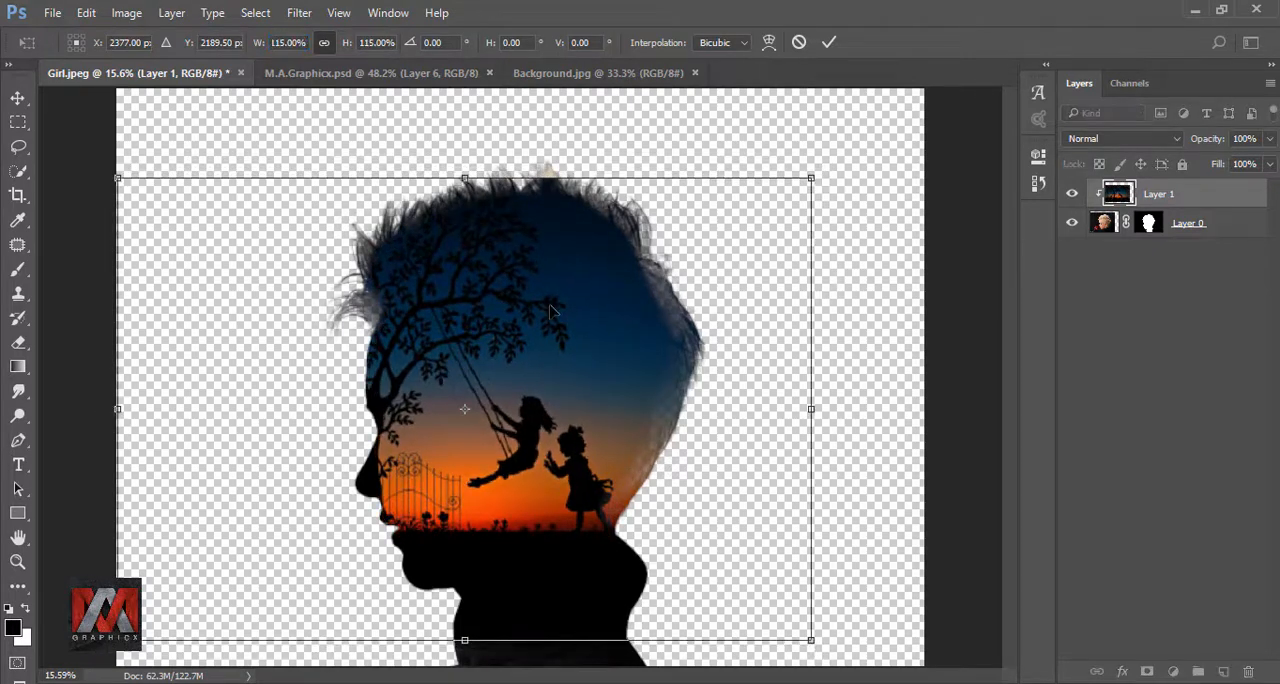
pyautogui.moveTo(548, 311); pyautogui.dragTo(549, 310)
pyautogui.press('Down')
pyautogui.press('Down')
pyautogui.press('Down')
pyautogui.press('Down')
pyautogui.press('Down')
pyautogui.press('Down')
pyautogui.press('Down')
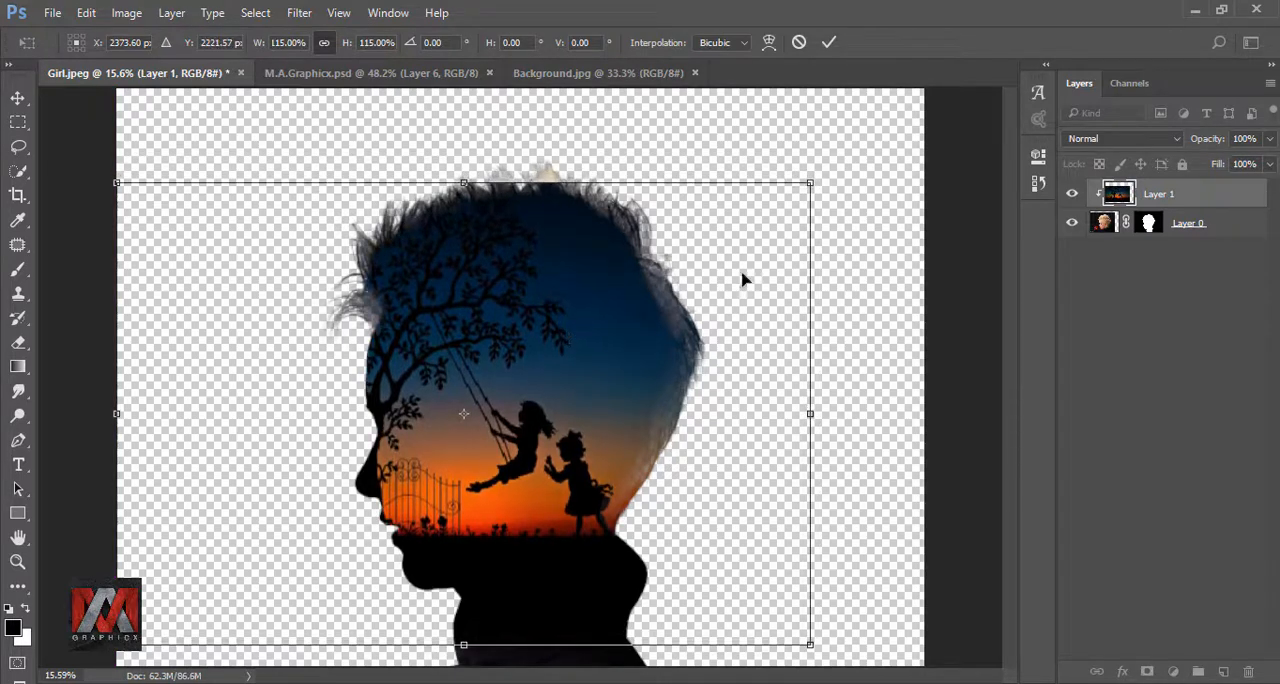
pyautogui.click(829, 42)
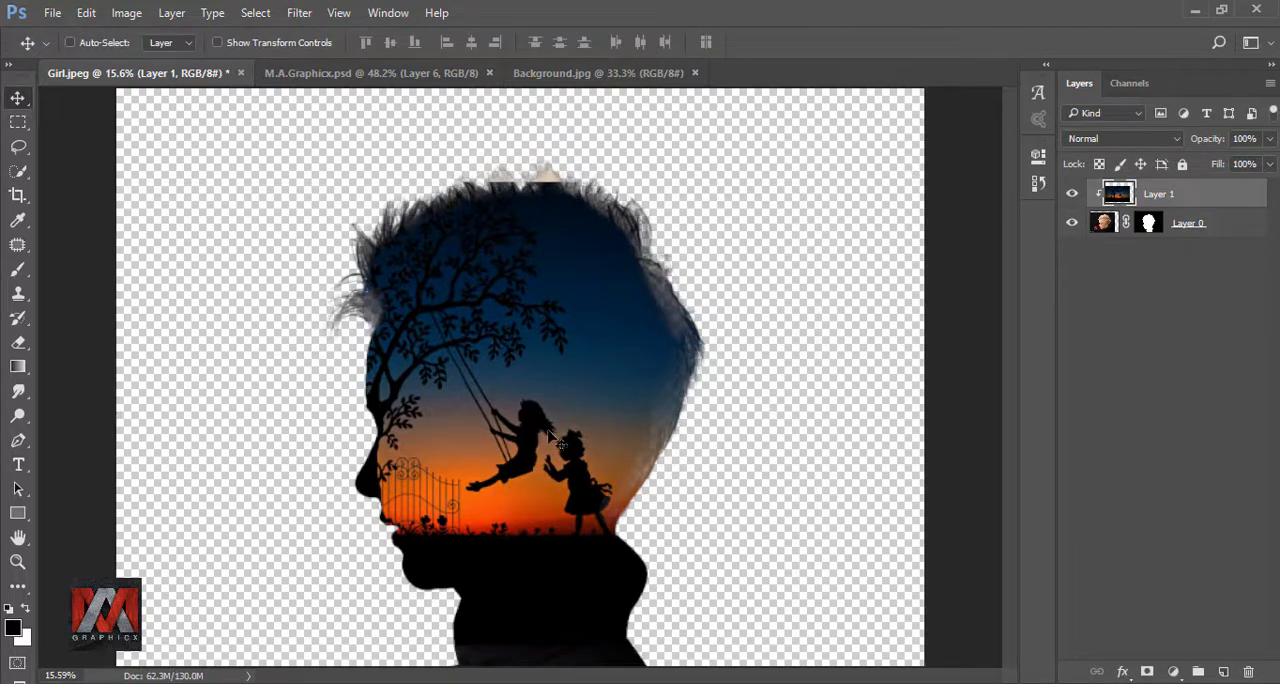
# Step: Shift the clipped sunset picture slightly right and scale it down to about 97%
pyautogui.moveTo(552, 438); pyautogui.dragTo(586, 443)
pyautogui.hotkey('ctrl', 't')
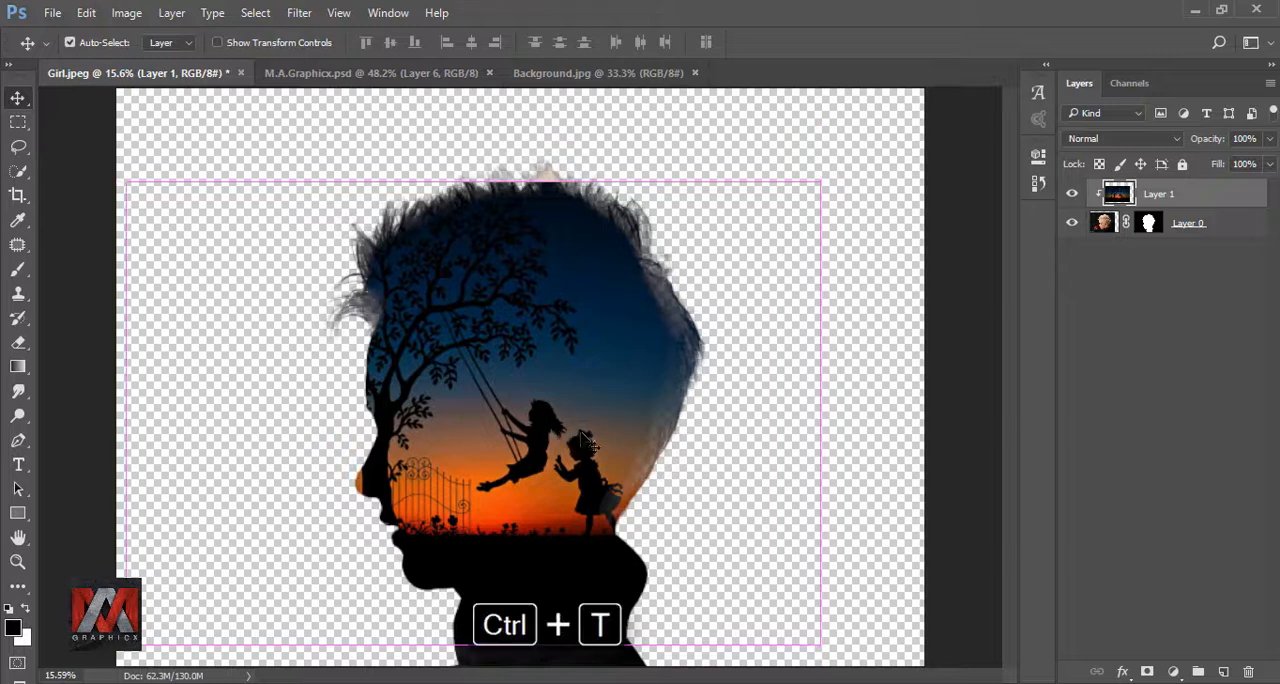
pyautogui.moveTo(822, 185); pyautogui.dragTo(802, 194)
pyautogui.moveTo(580, 376); pyautogui.dragTo(588, 376)
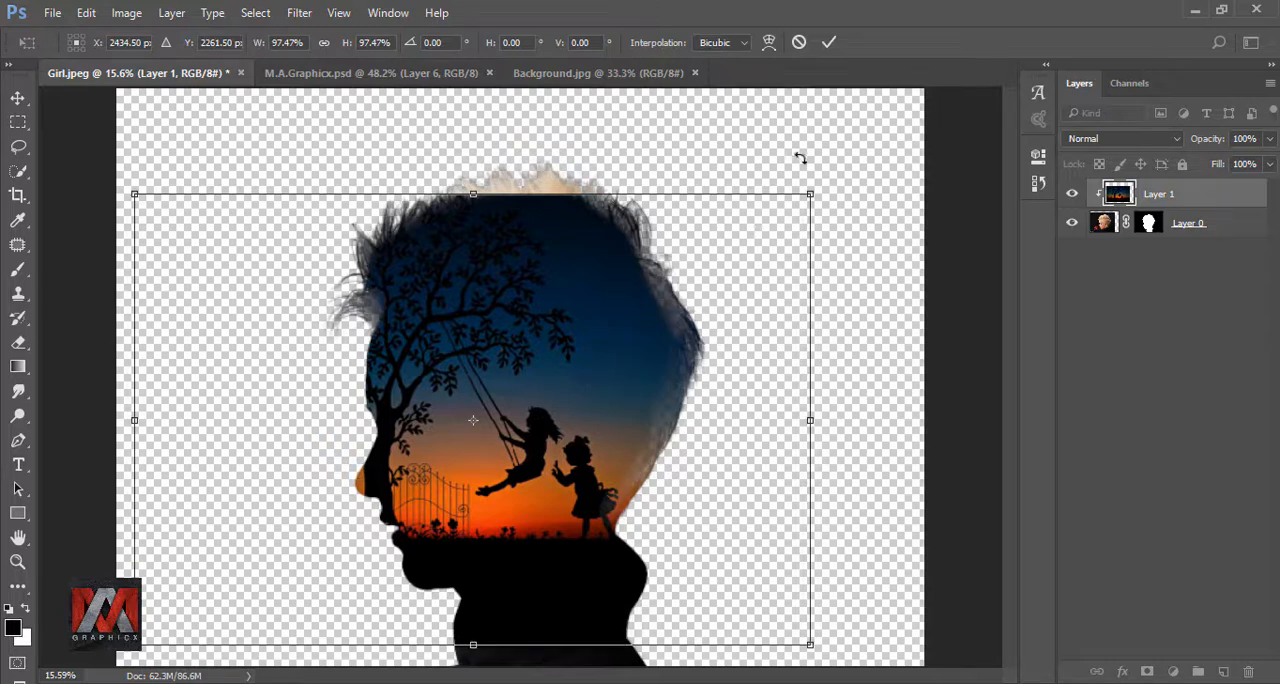
pyautogui.click(829, 44)
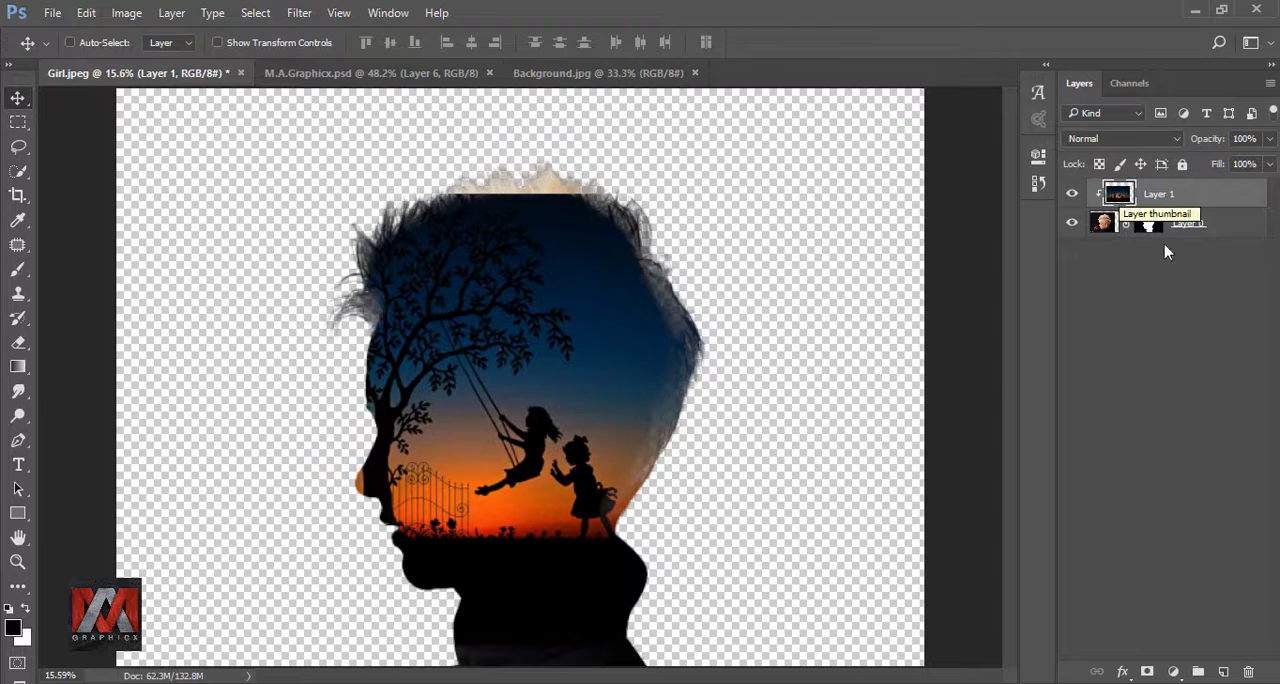
# Step: Add a Brightness/Contrast adjustment clipped to the layer below, set brightness and contrast to 100, and compare the image without it
pyautogui.click(1174, 672)
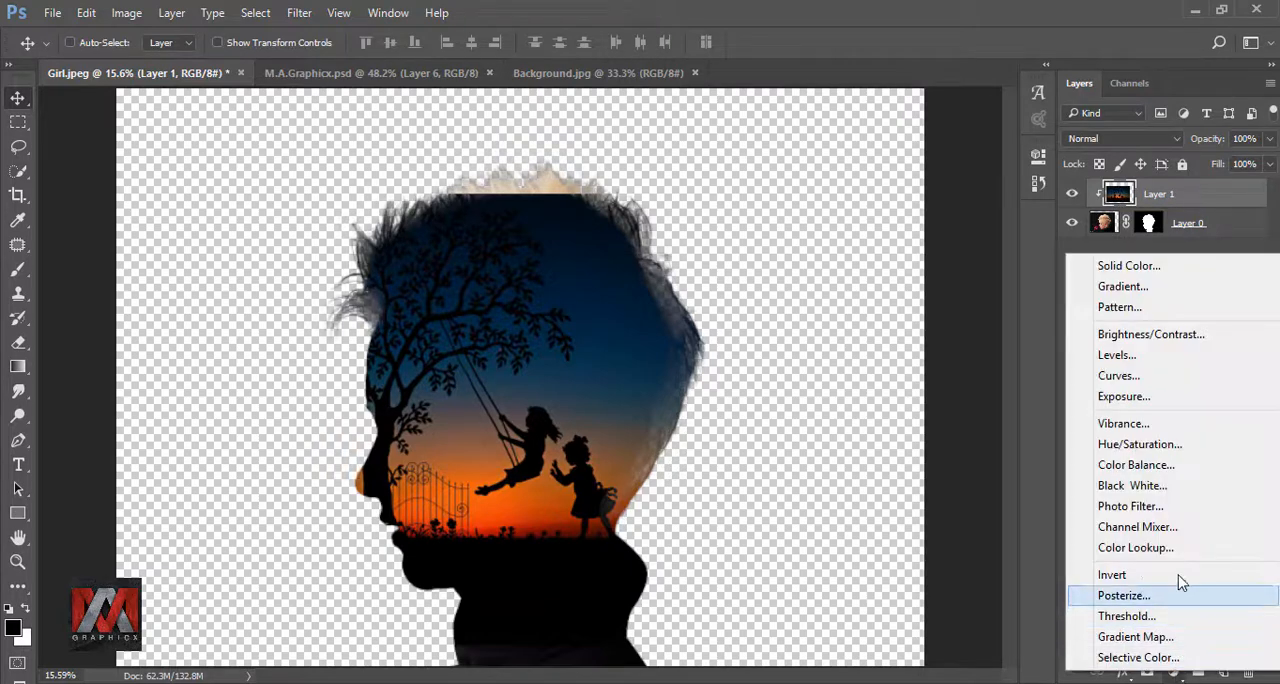
pyautogui.click(1165, 335)
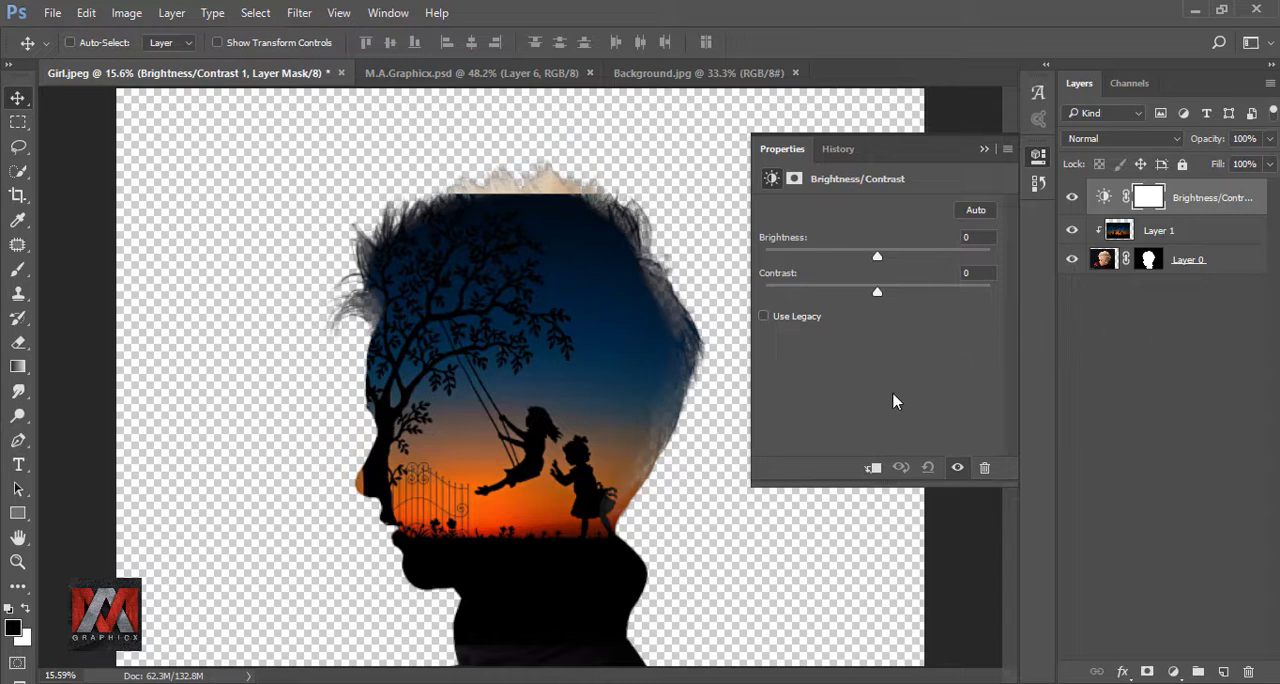
pyautogui.click(871, 468)
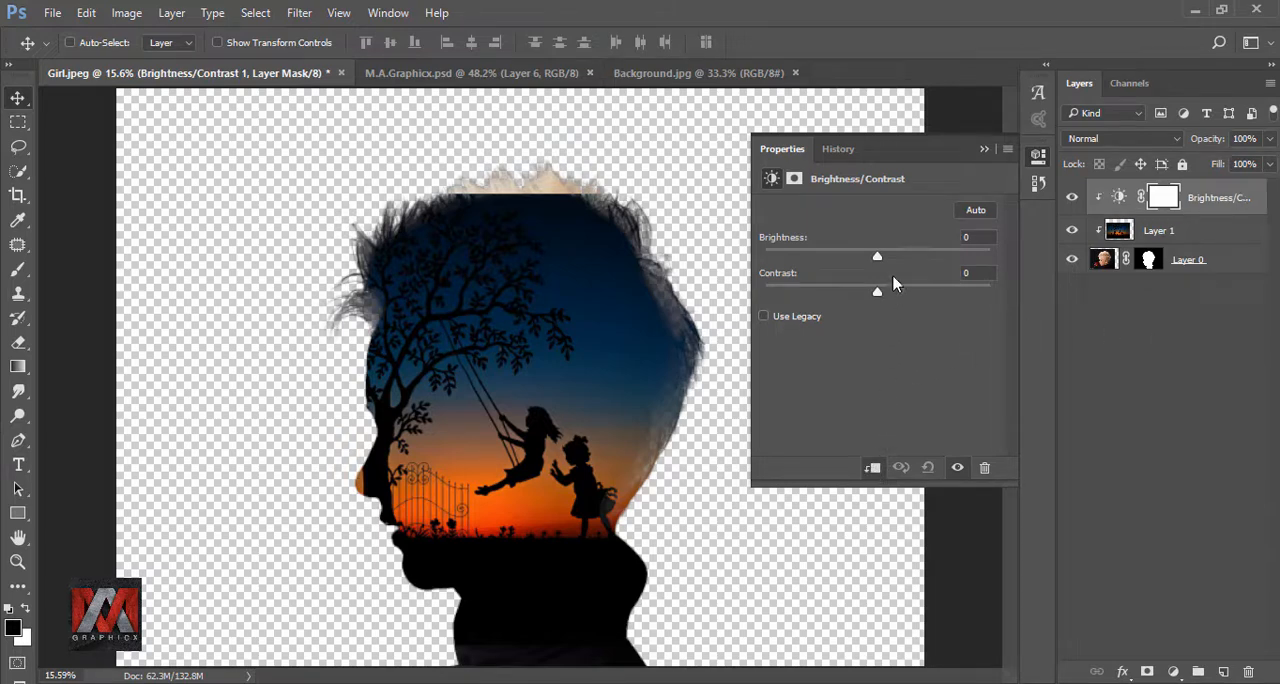
pyautogui.moveTo(878, 260); pyautogui.dragTo(932, 257)
pyautogui.moveTo(878, 296); pyautogui.dragTo(1016, 303)
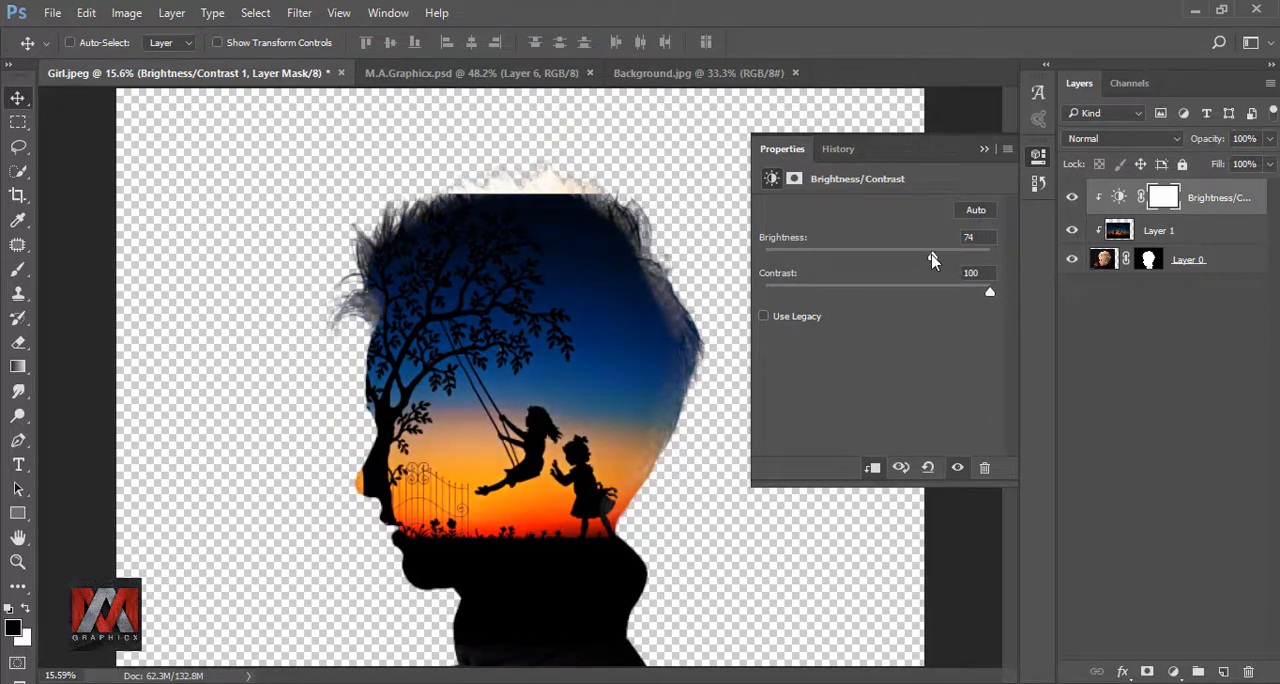
pyautogui.moveTo(932, 260); pyautogui.dragTo(953, 260)
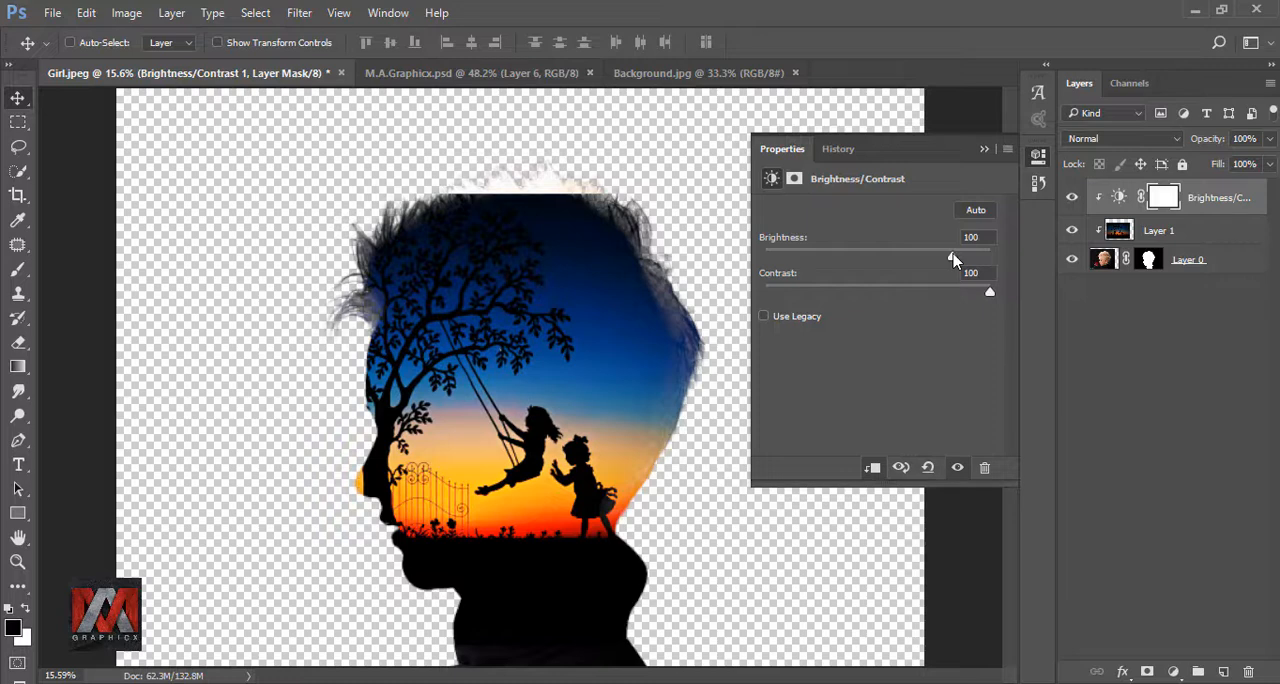
pyautogui.click(982, 151)
pyautogui.click(1071, 199)
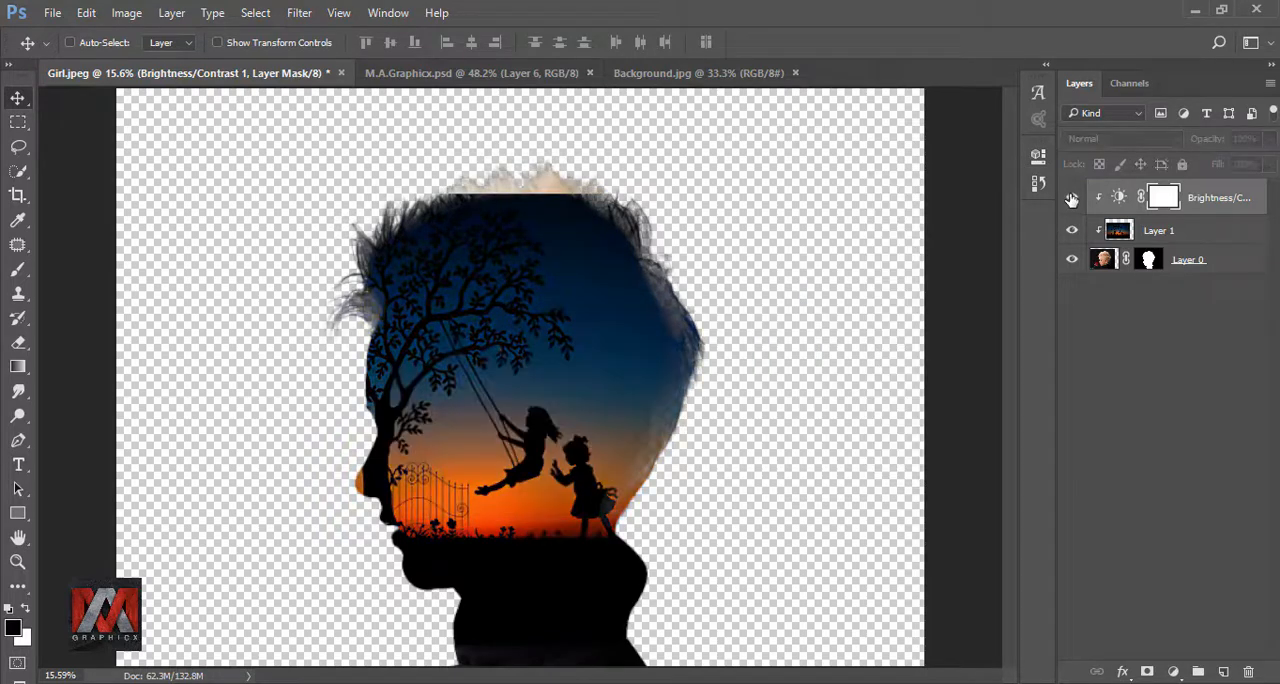
pyautogui.click(1071, 199)
# Step: Create a new layer above Layer 1 and paint black over the light hair atop the head with a size 300 brush
pyautogui.click(1107, 232)
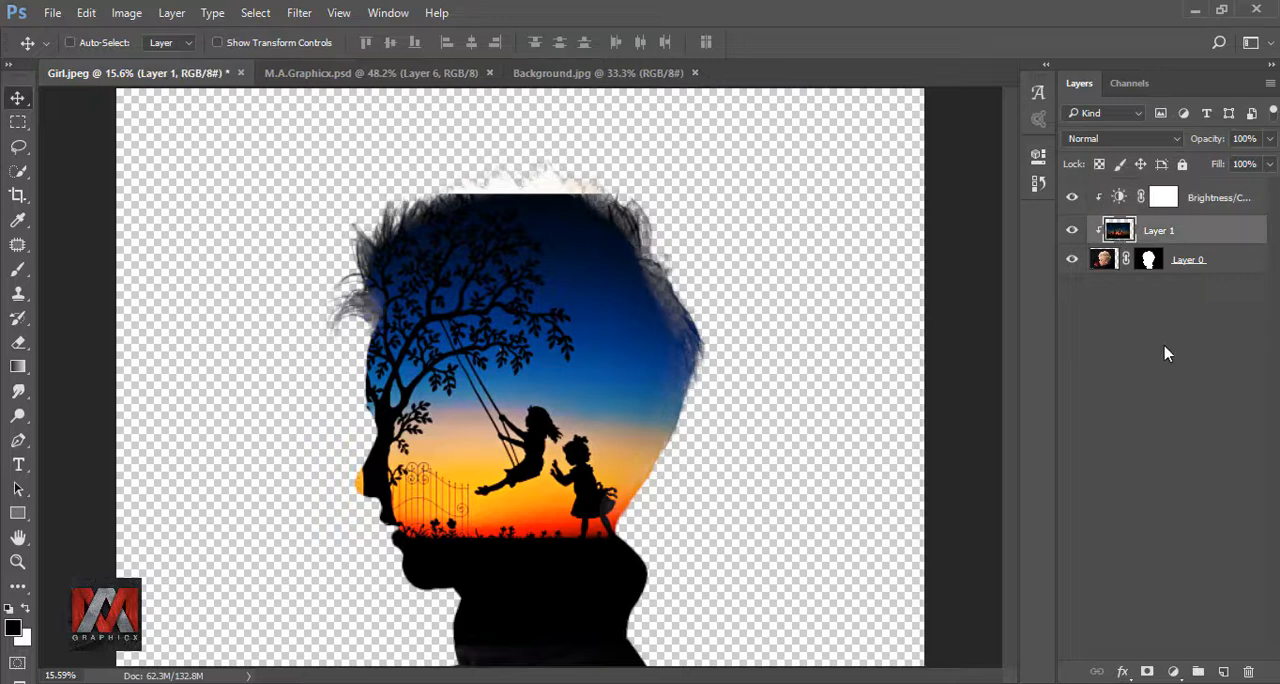
pyautogui.click(1223, 672)
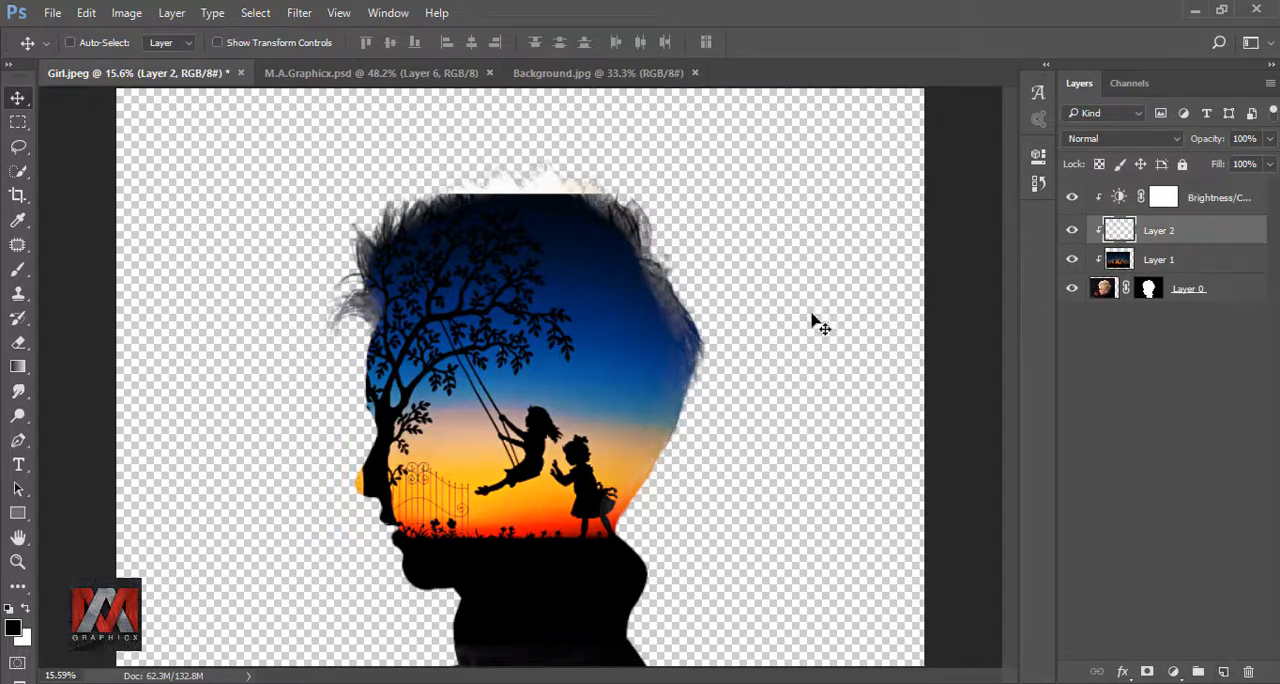
pyautogui.click(18, 269)
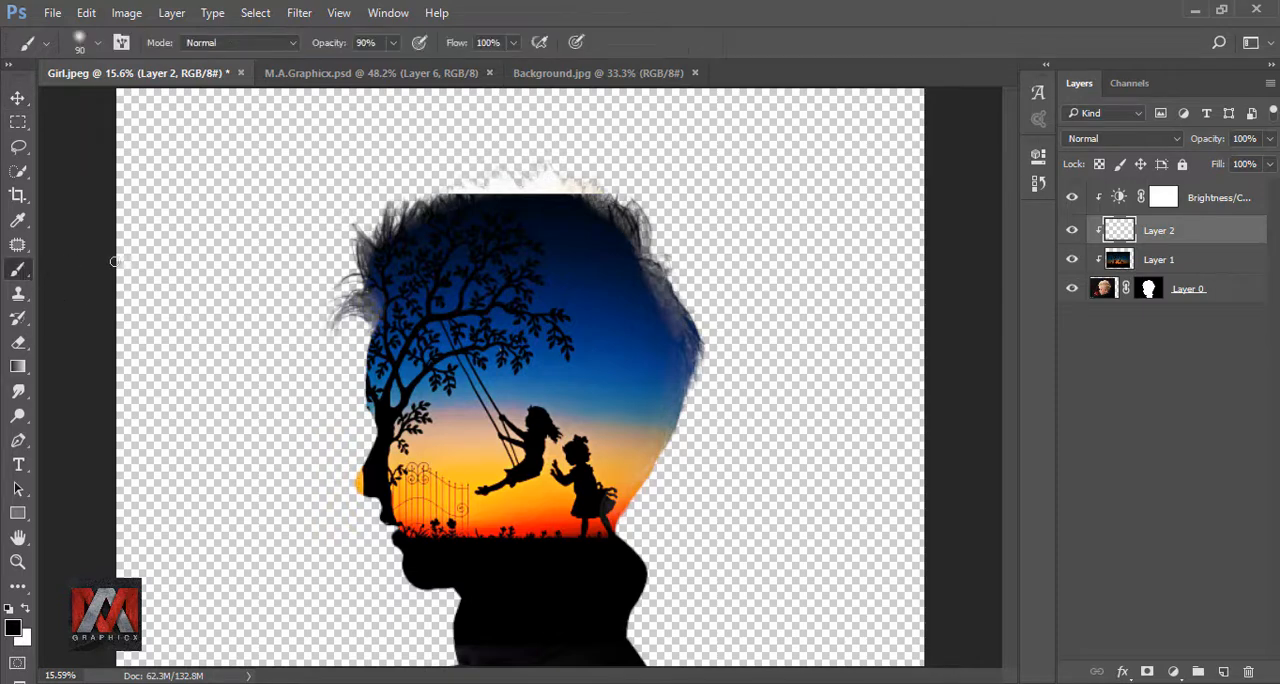
pyautogui.press(']')
pyautogui.press(']')
pyautogui.press(']')
pyautogui.press(']')
pyautogui.press(']')
pyautogui.moveTo(563, 180); pyautogui.dragTo(588, 190)
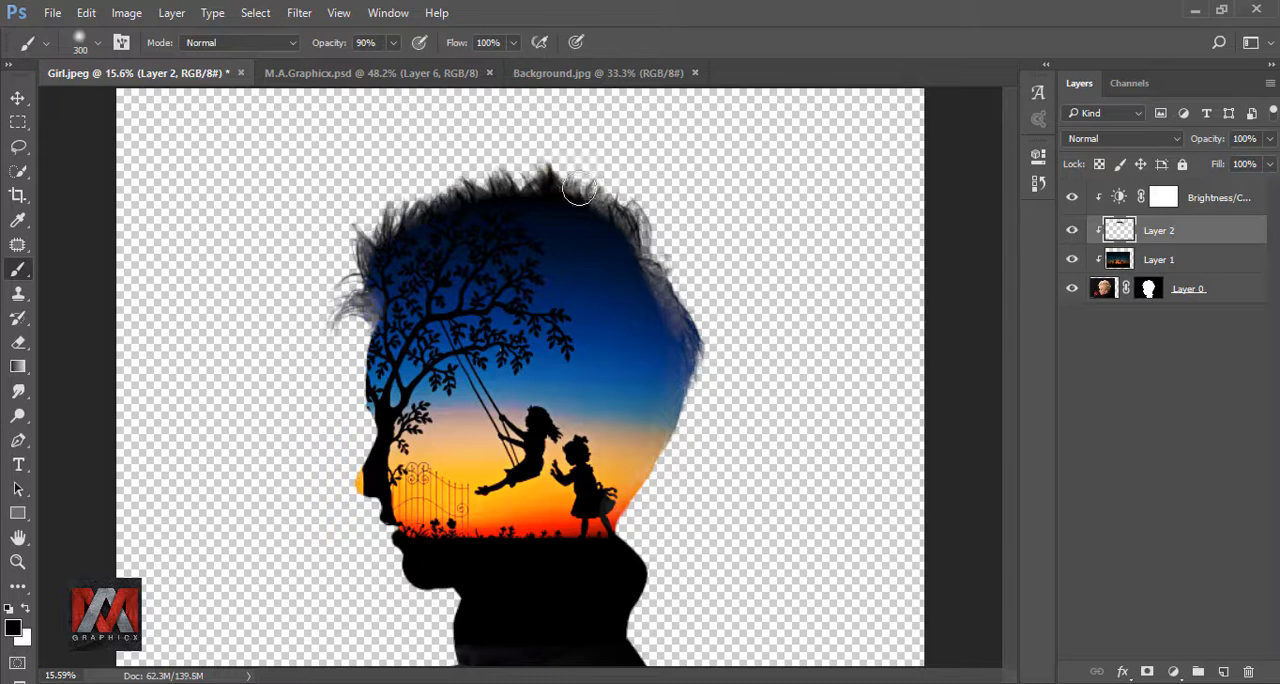
# Step: Raise the brush opacity to 100% and paint black over the front hair and nose tip on Layer 2
pyautogui.hotkey('ctrl', 'z')
pyautogui.moveTo(387, 226)
pyautogui.mouseDown()
pyautogui.moveTo(367, 343)
pyautogui.moveTo(361, 315)
pyautogui.mouseUp()
pyautogui.click(393, 43)
pyautogui.moveTo(393, 66); pyautogui.dragTo(402, 67)
pyautogui.moveTo(381, 246); pyautogui.dragTo(374, 268)
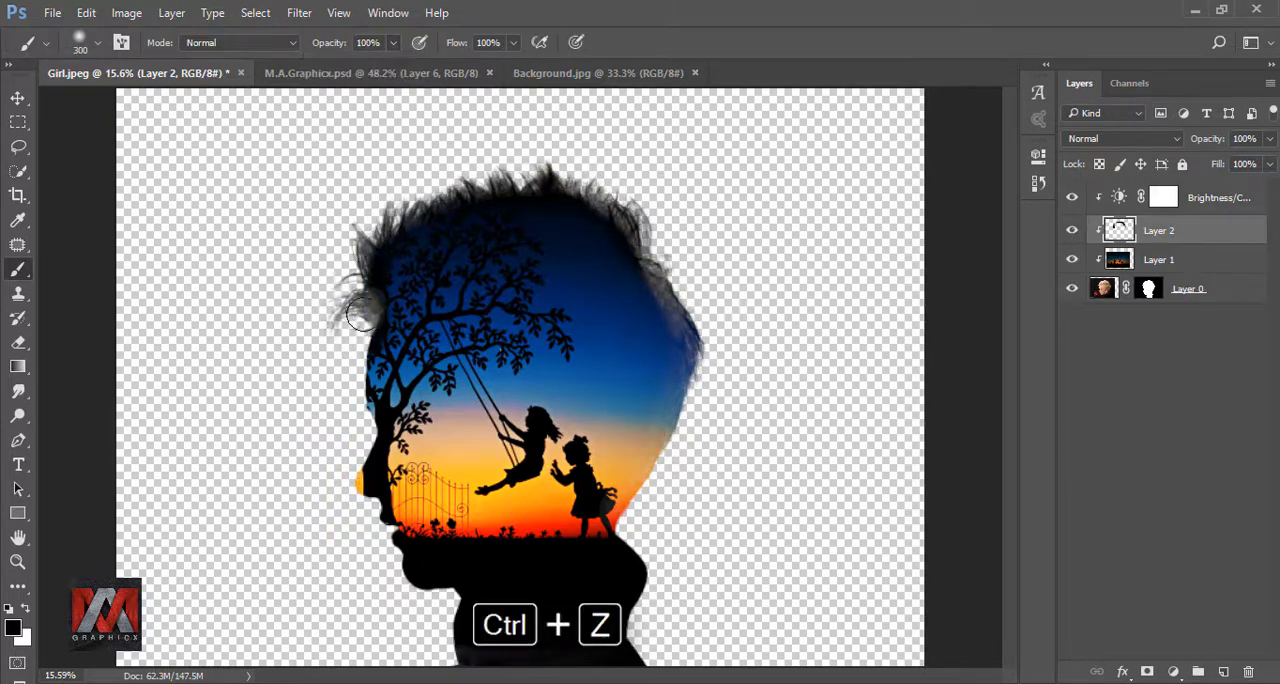
pyautogui.moveTo(350, 470); pyautogui.dragTo(348, 484)
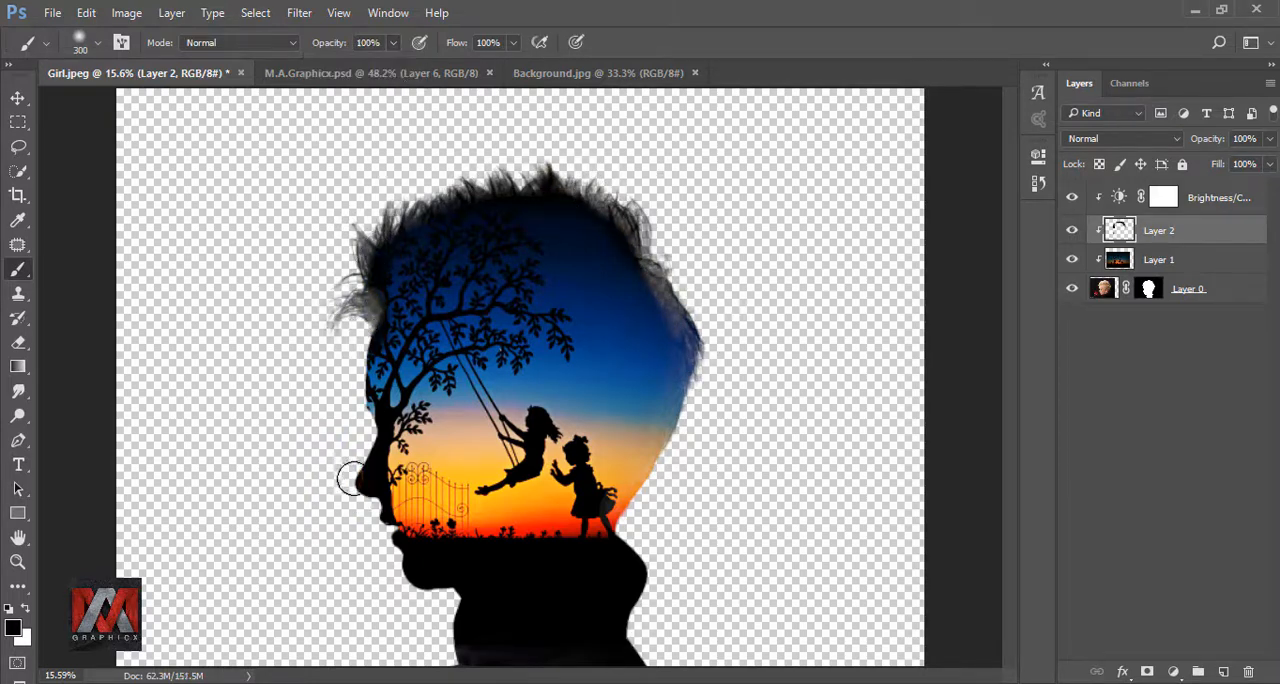
pyautogui.click(1073, 232)
pyautogui.click(1073, 231)
# Step: Create a new layer, fill it with white at 100% opacity, and place it beneath Layer 0 as the backdrop
pyautogui.click(1160, 200)
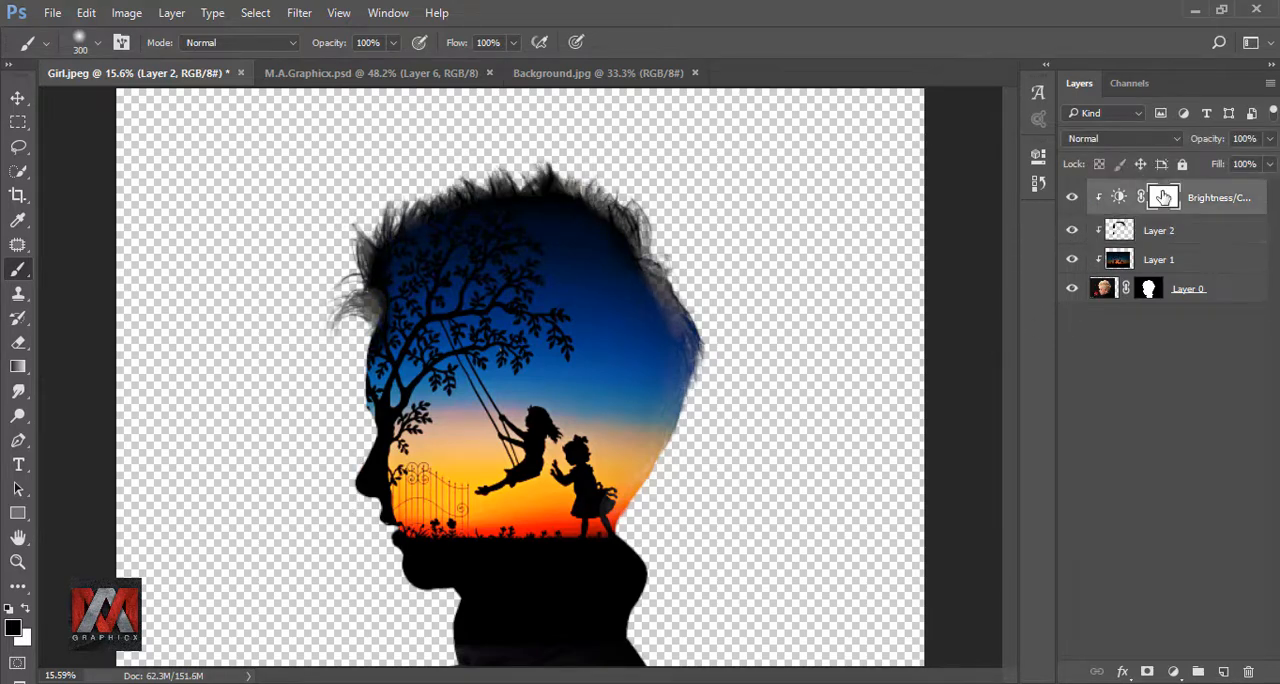
pyautogui.click(1224, 672)
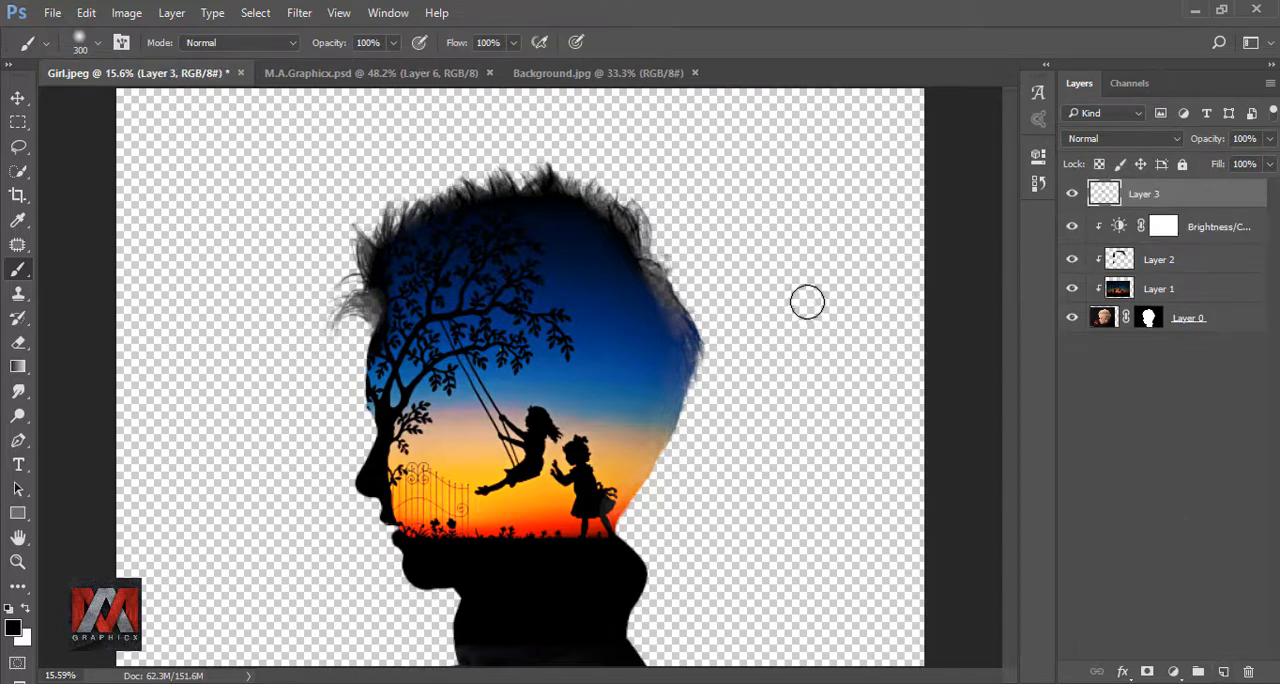
pyautogui.hotkey('shift', 'F5')
pyautogui.click(1062, 196)
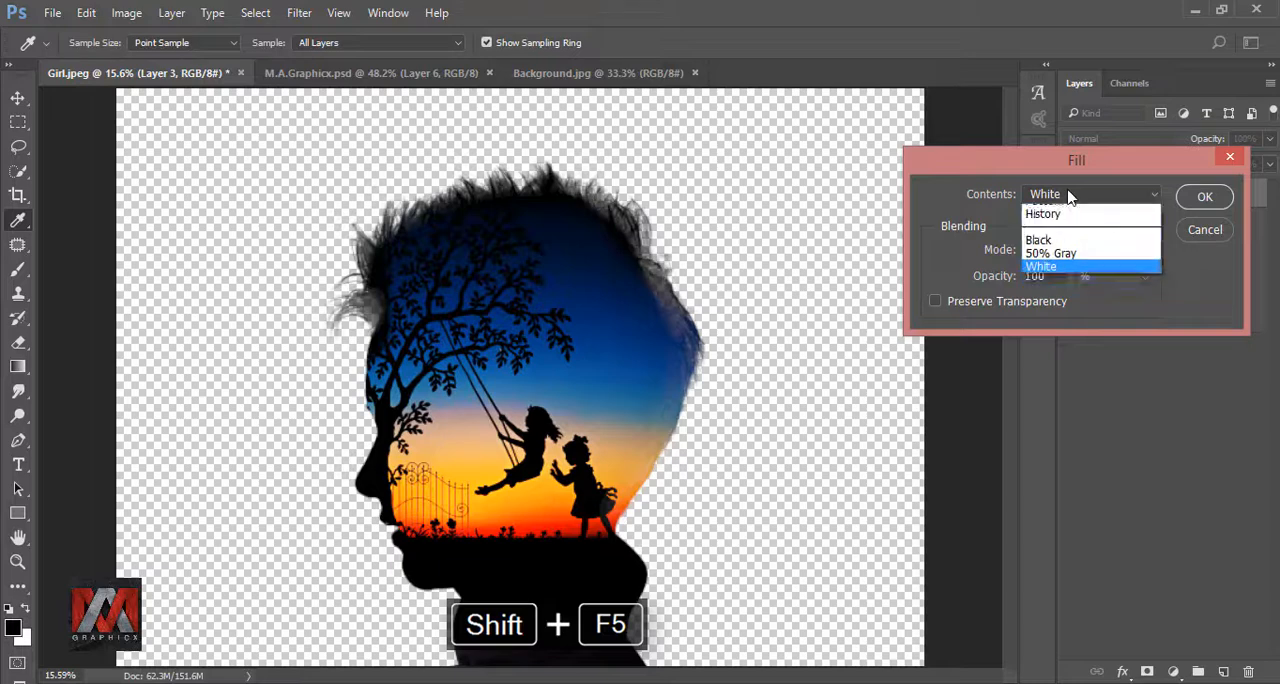
pyautogui.click(1088, 337)
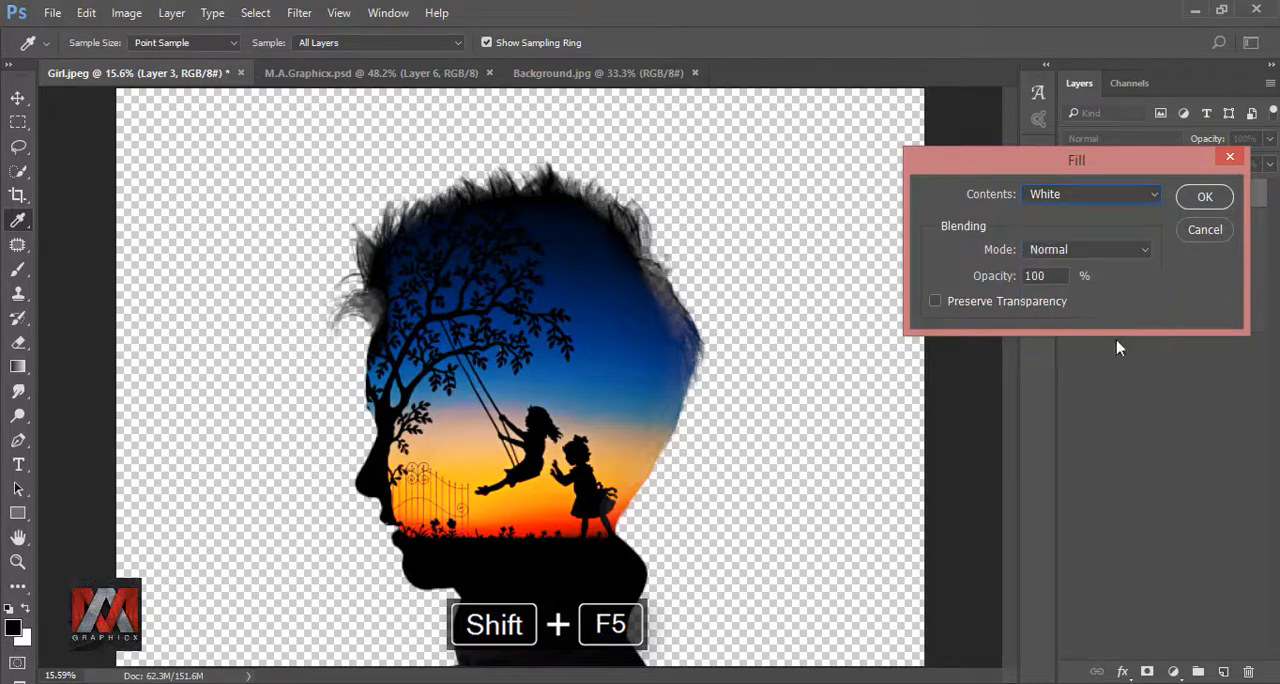
pyautogui.click(1202, 196)
pyautogui.press('b')
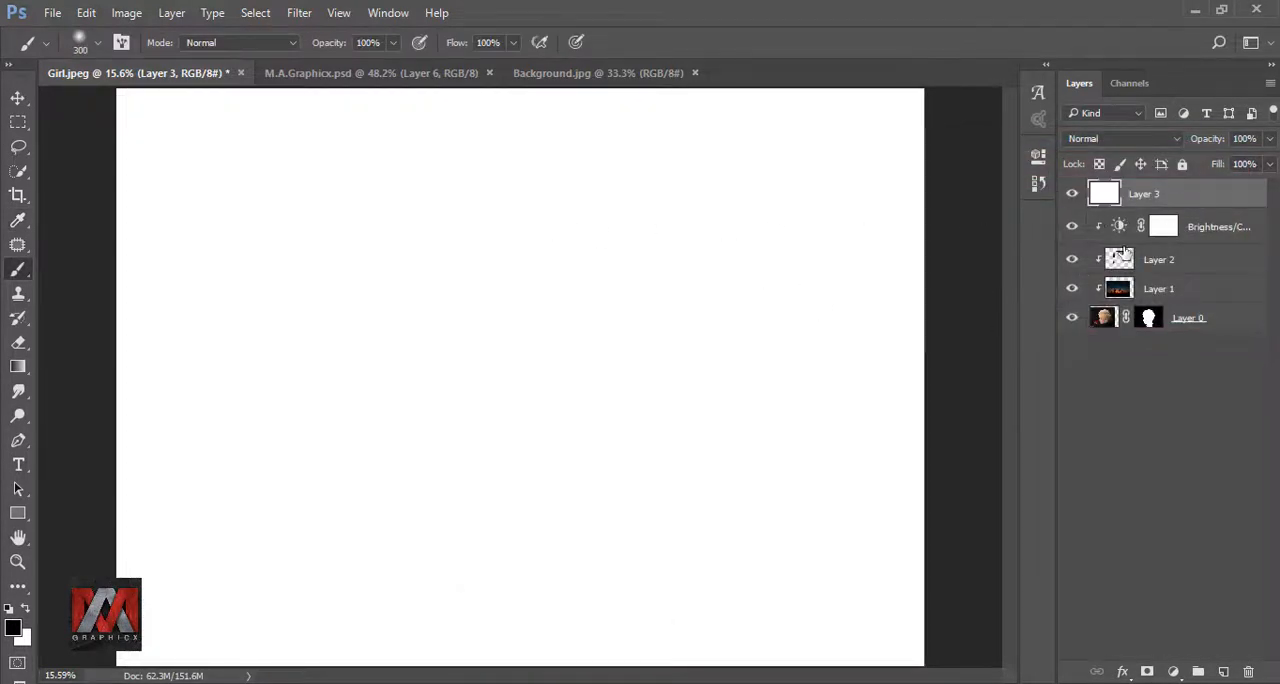
pyautogui.moveTo(1165, 194); pyautogui.dragTo(1110, 322)
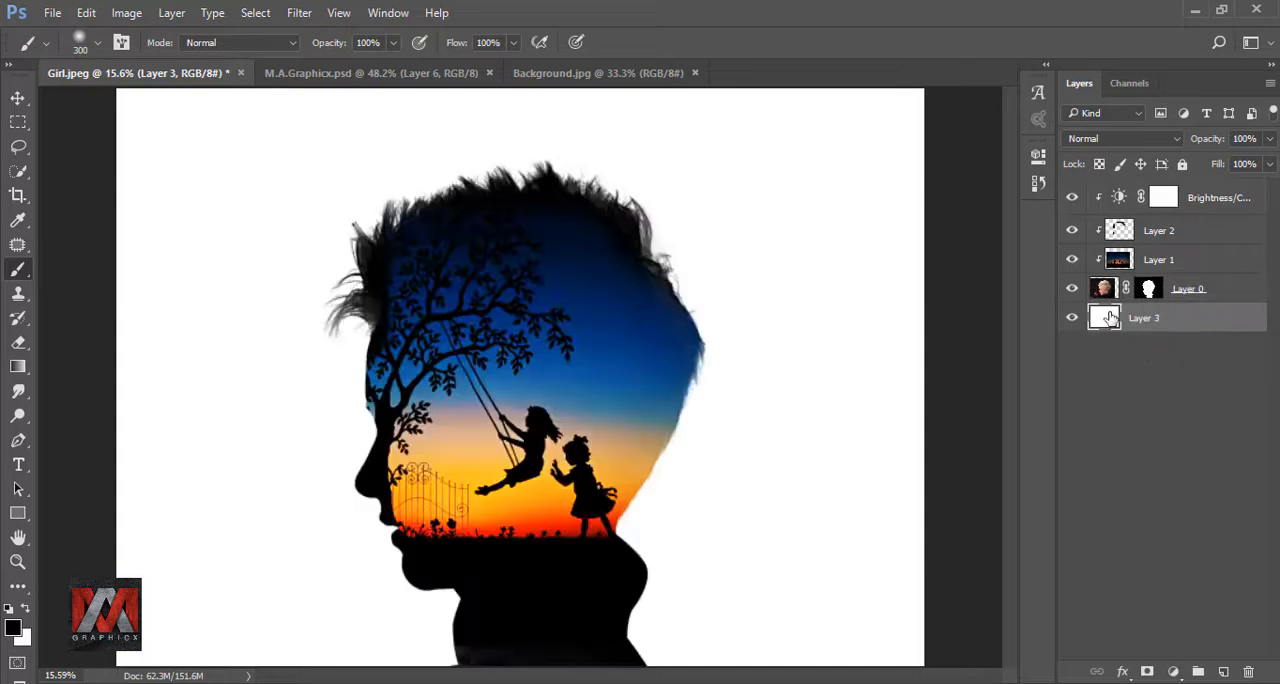
# Step: Compare the image without Layer 2 and paint black across the base of the neck on that layer with a size 300 brush
pyautogui.click(1120, 232)
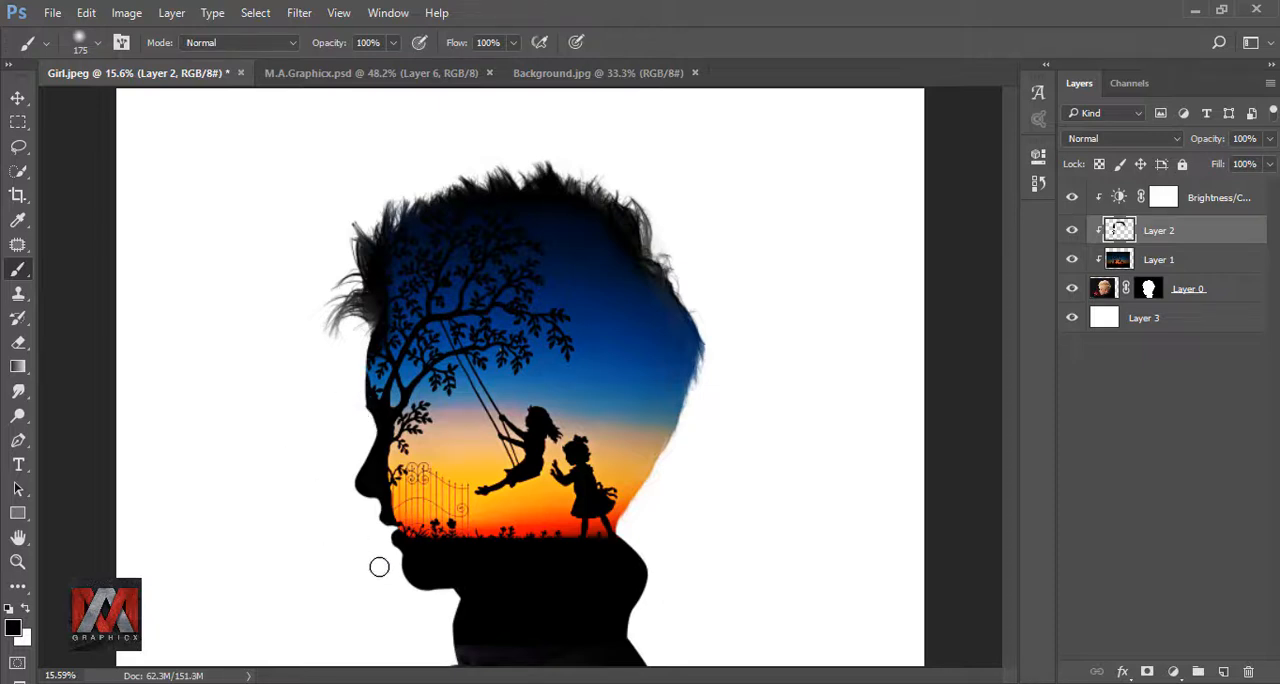
pyautogui.click(1071, 231)
pyautogui.click(1071, 231)
pyautogui.press(']')
pyautogui.press(']')
pyautogui.moveTo(461, 657)
pyautogui.mouseDown()
pyautogui.moveTo(580, 652)
pyautogui.moveTo(434, 655)
pyautogui.moveTo(561, 636)
pyautogui.mouseUp()
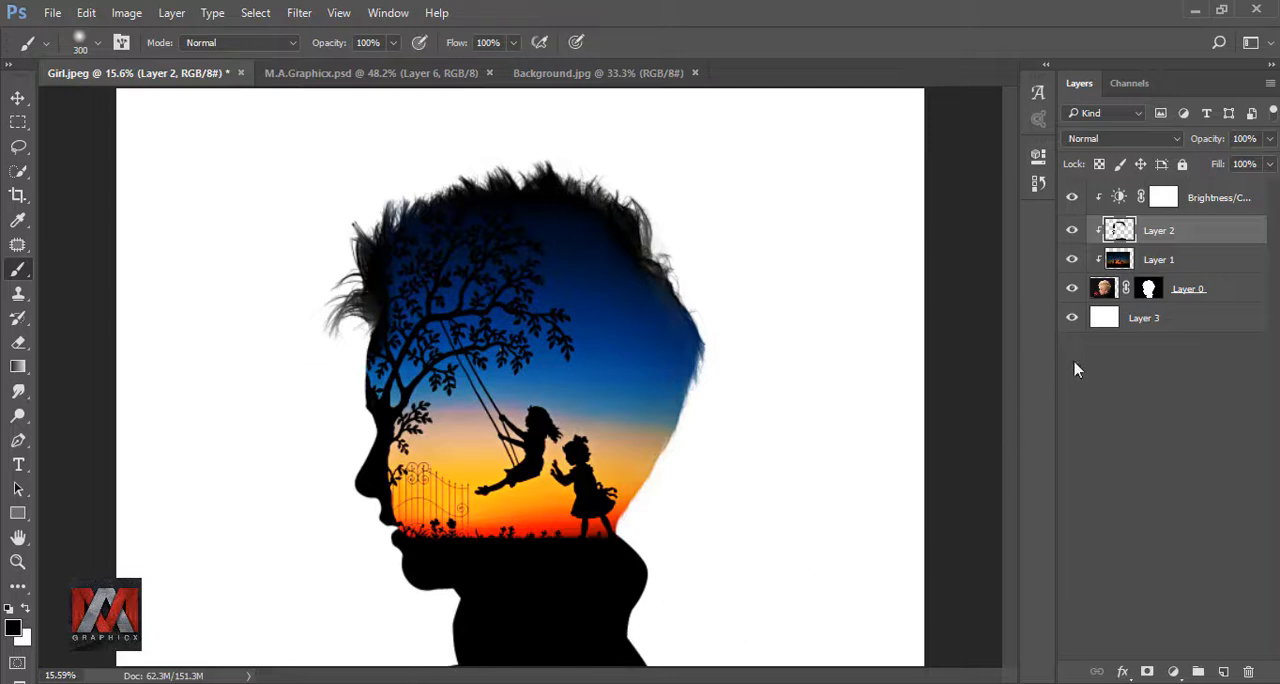
# Step: With Layer 0's mask active, draw a closed Pen path around the bulge at the back of the neck, curving inward along the new neckline
pyautogui.click(1104, 289)
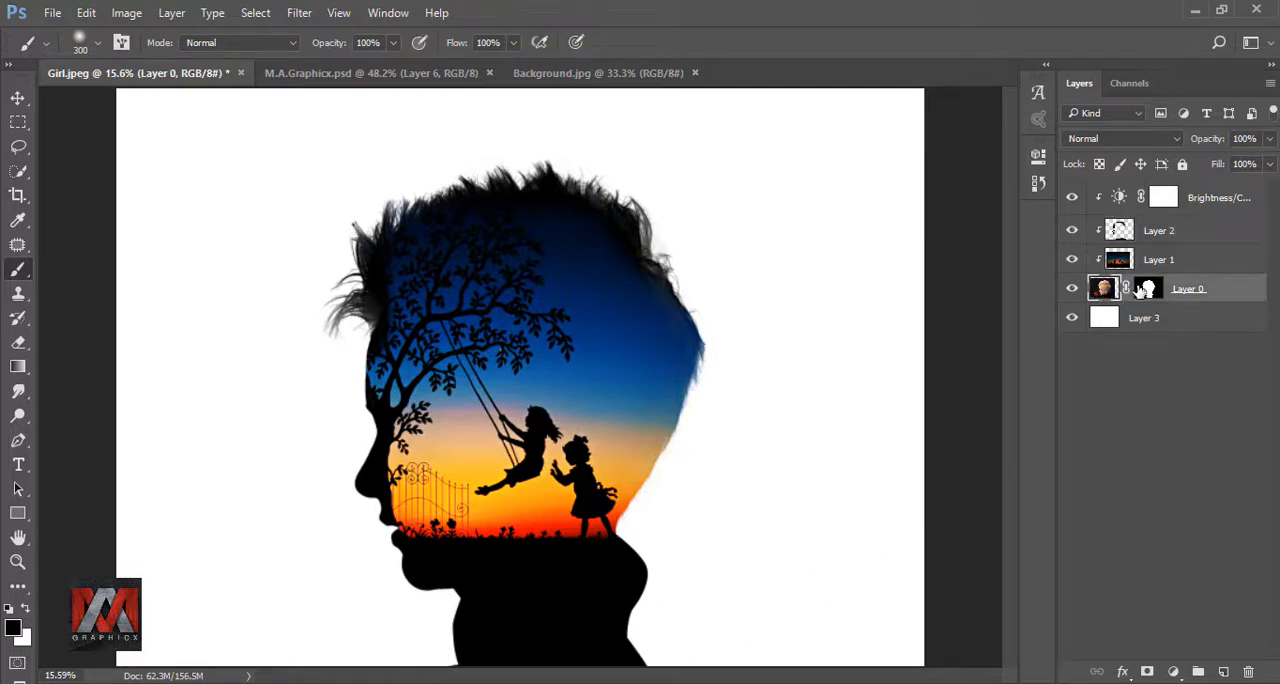
pyautogui.click(1149, 289)
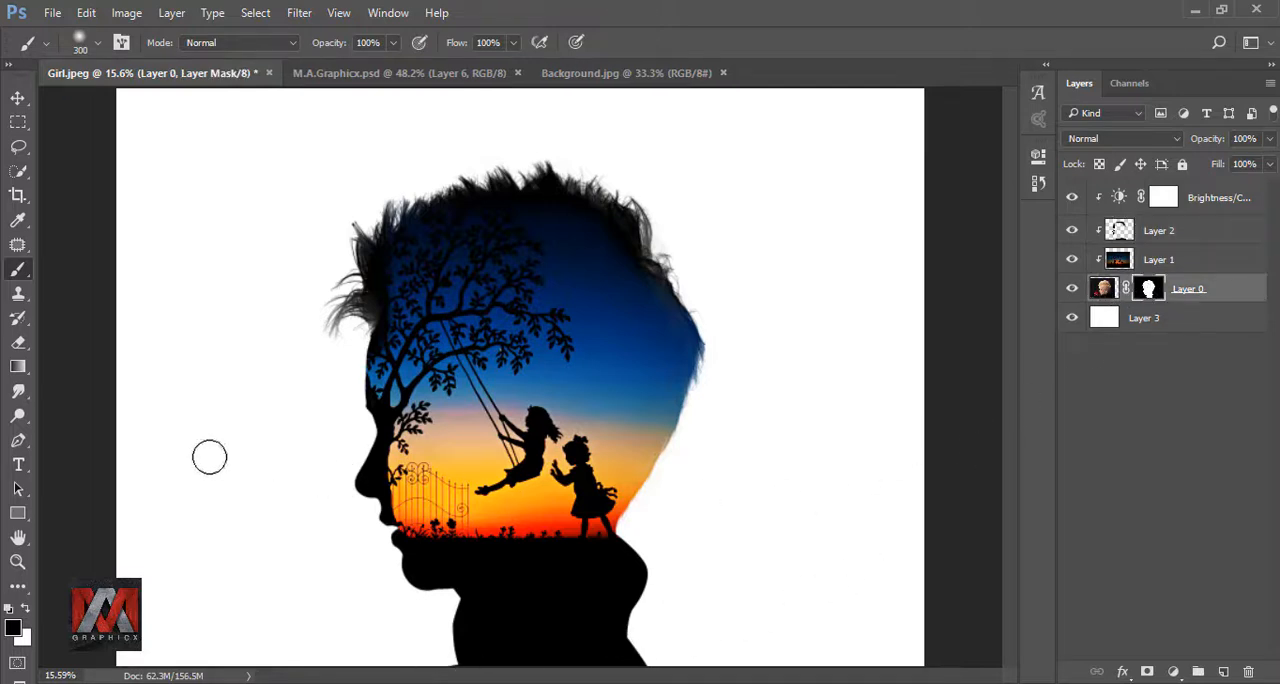
pyautogui.click(19, 441)
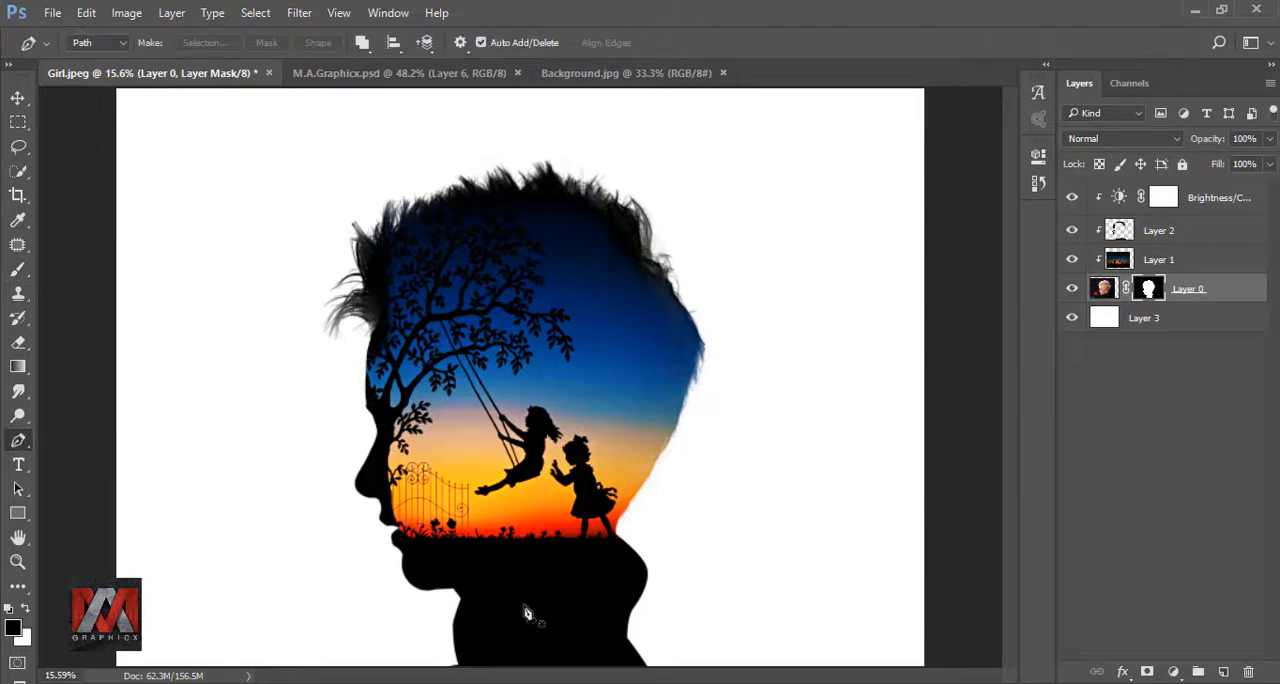
pyautogui.scroll(5, 657, 634)
pyautogui.moveTo(695, 600); pyautogui.dragTo(660, 420)
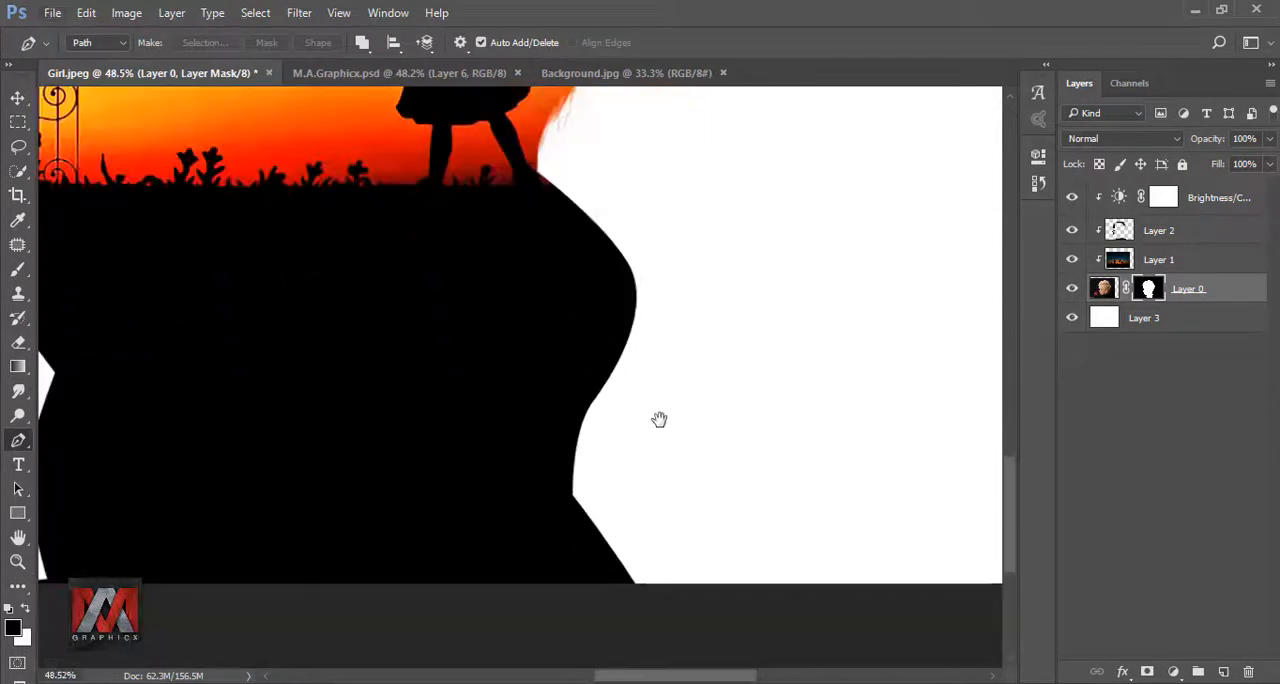
pyautogui.click(539, 174)
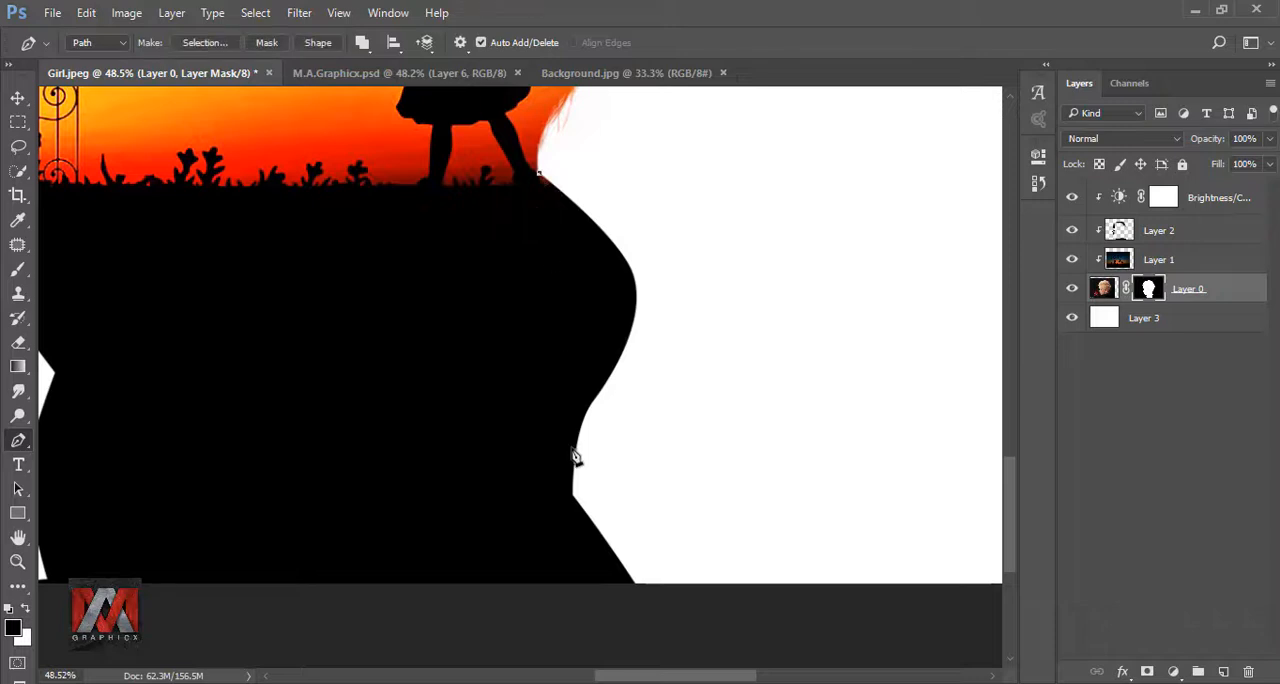
pyautogui.moveTo(553, 469); pyautogui.dragTo(597, 550)
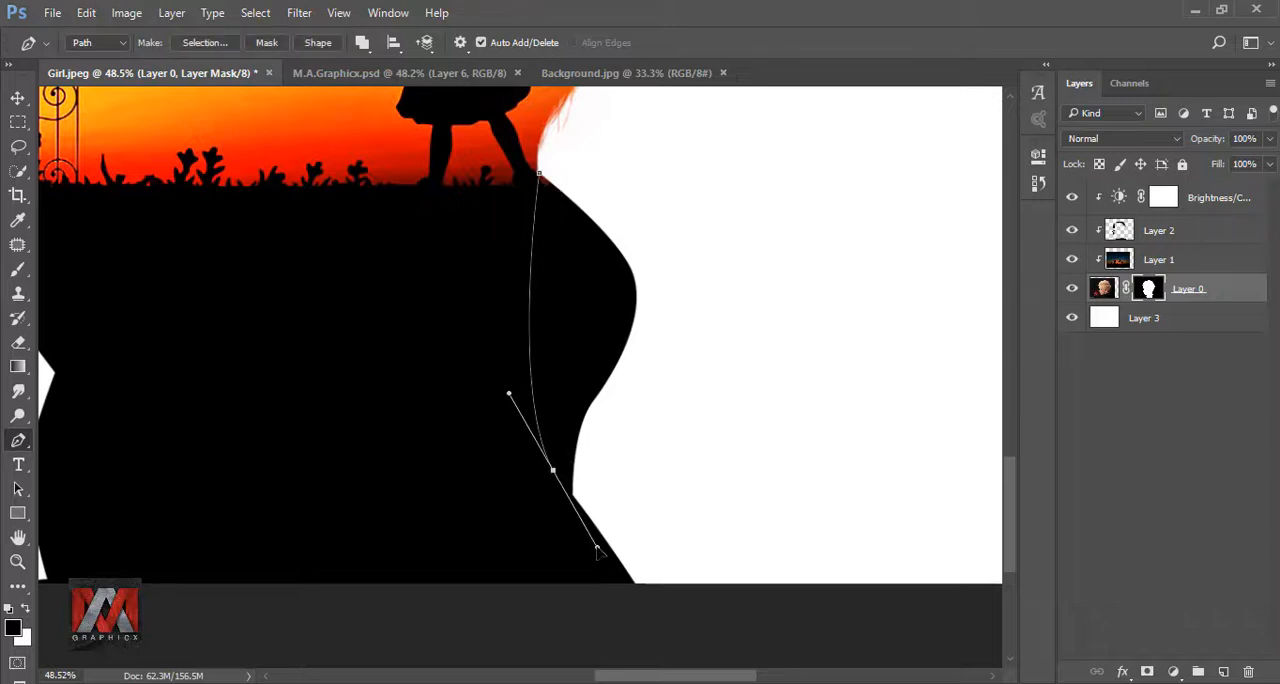
pyautogui.click(637, 589)
pyautogui.click(667, 597)
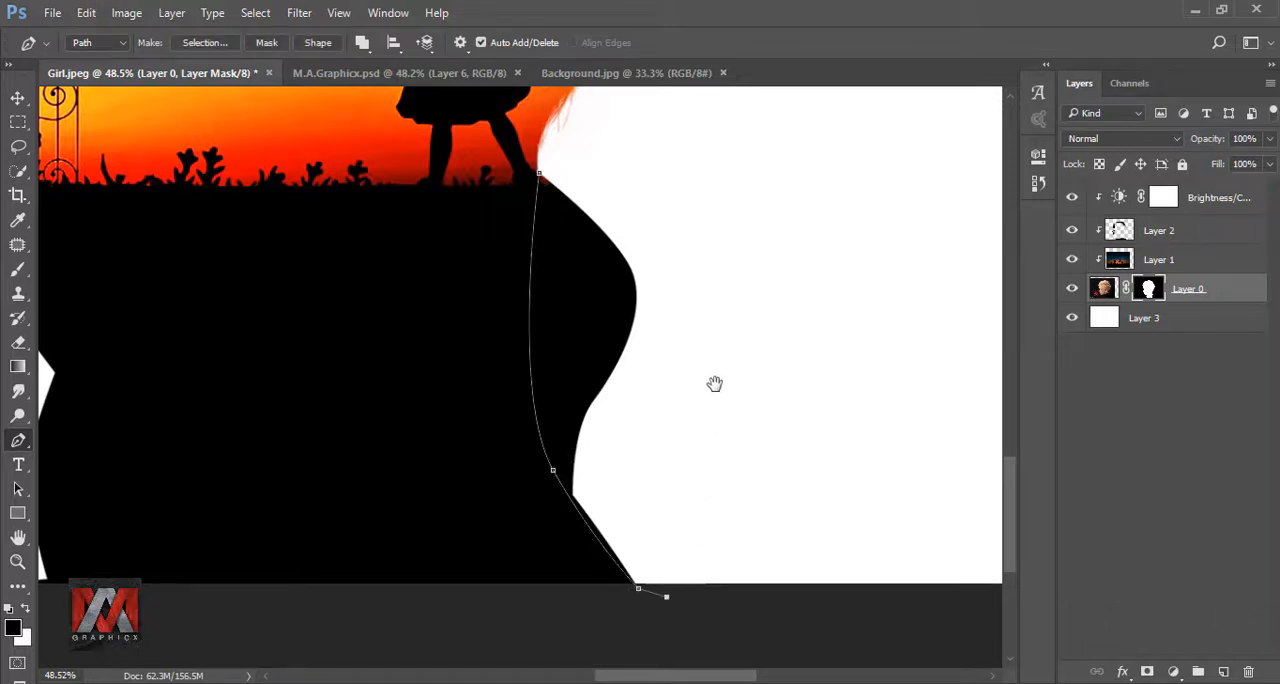
pyautogui.moveTo(717, 350); pyautogui.dragTo(707, 414)
pyautogui.moveTo(708, 288); pyautogui.dragTo(687, 263)
pyautogui.moveTo(605, 220); pyautogui.dragTo(573, 220)
pyautogui.click(530, 240)
# Step: Convert the neck path to a selection, paint black inside it on Layer 0's mask to hide the bulge, and deselect
pyautogui.rightClick(541, 251)
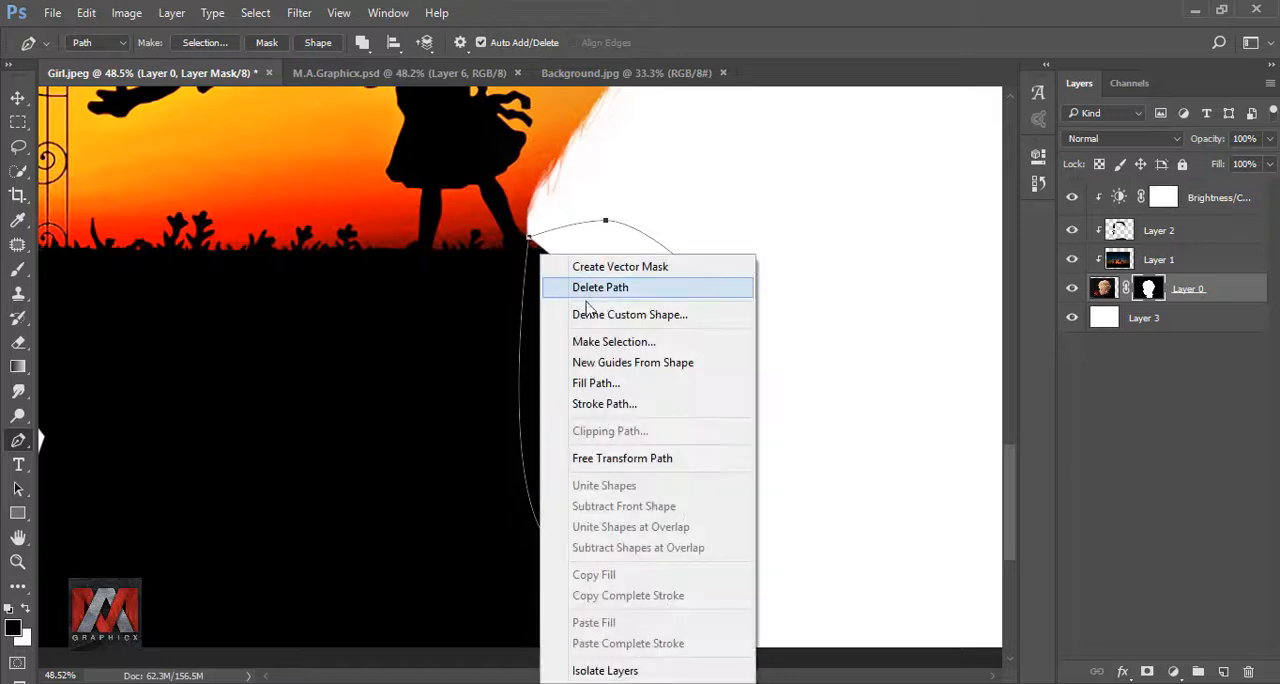
pyautogui.click(600, 343)
pyautogui.click(745, 194)
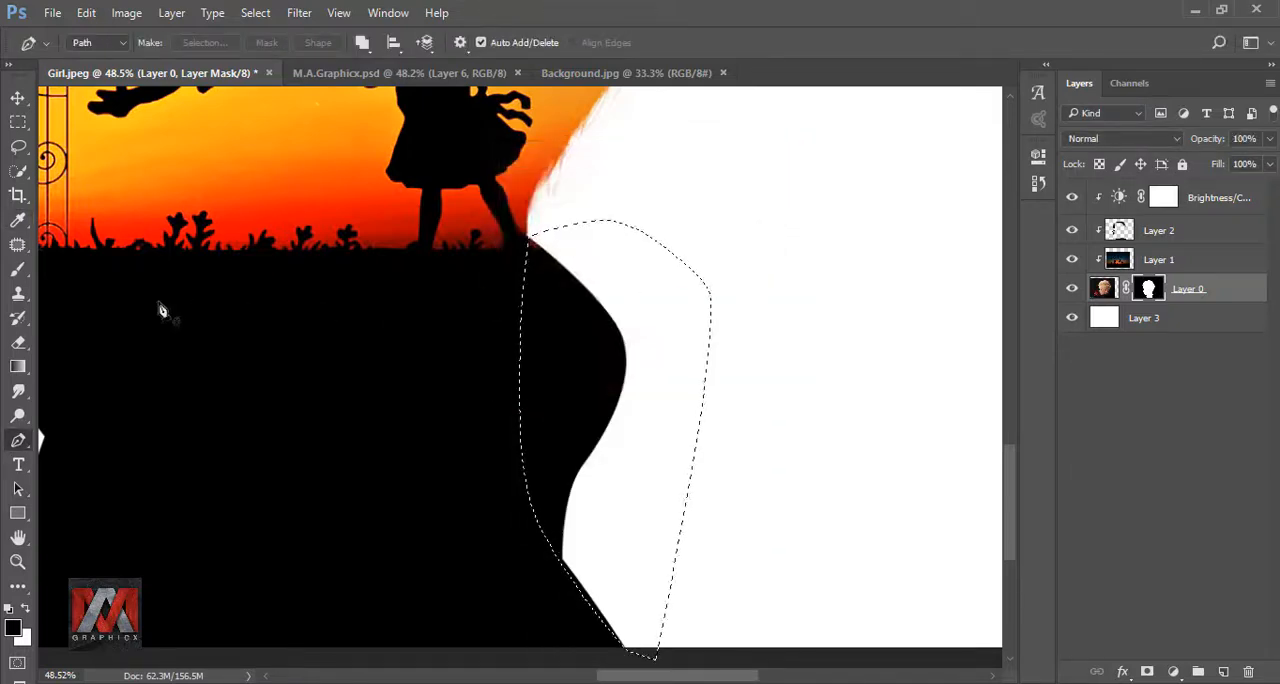
pyautogui.click(18, 268)
pyautogui.moveTo(528, 250)
pyautogui.mouseDown()
pyautogui.moveTo(609, 430)
pyautogui.moveTo(565, 500)
pyautogui.moveTo(567, 476)
pyautogui.moveTo(650, 640)
pyautogui.mouseUp()
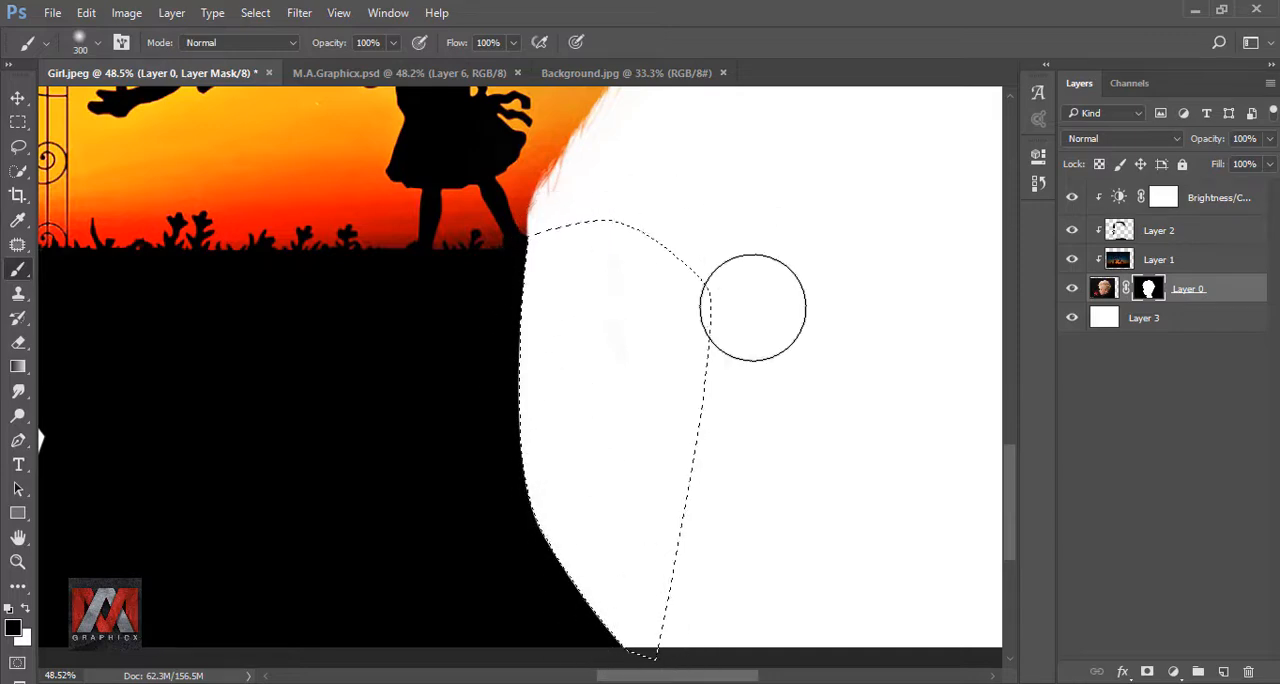
pyautogui.hotkey('ctrl', 'd')
pyautogui.scroll(-3, 707, 400)
pyautogui.scroll(-2, 712, 403)
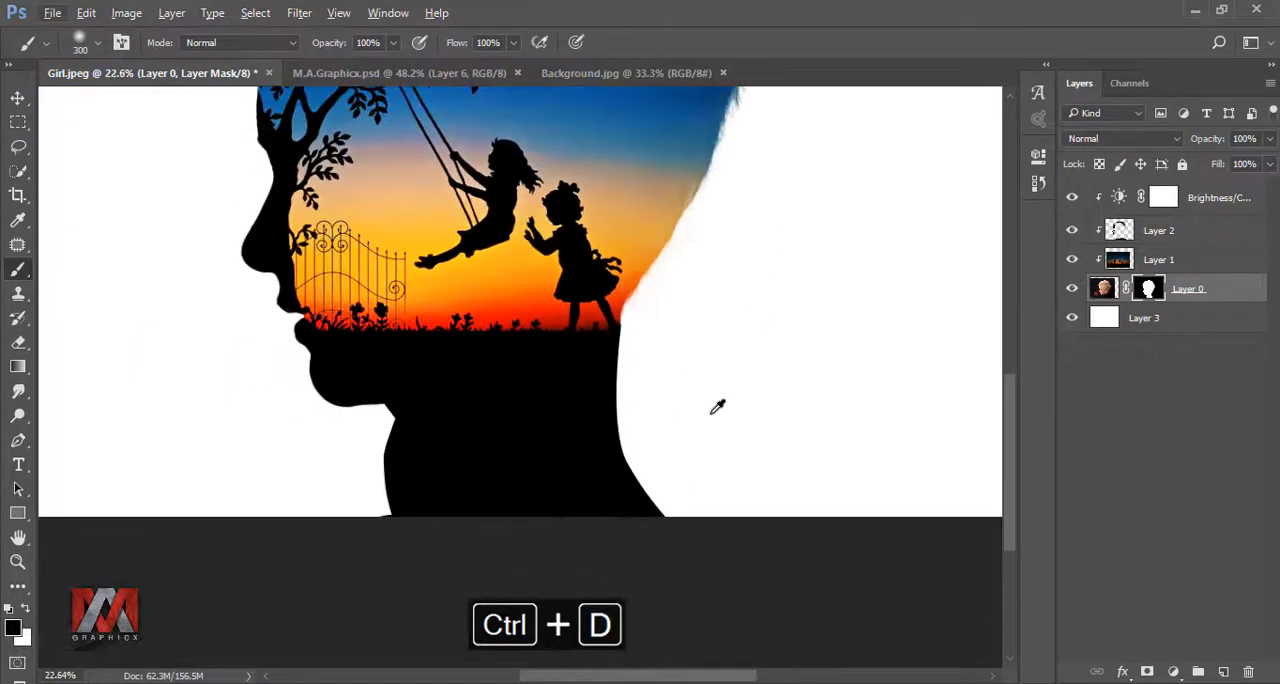
pyautogui.hotkey('ctrl', '0')
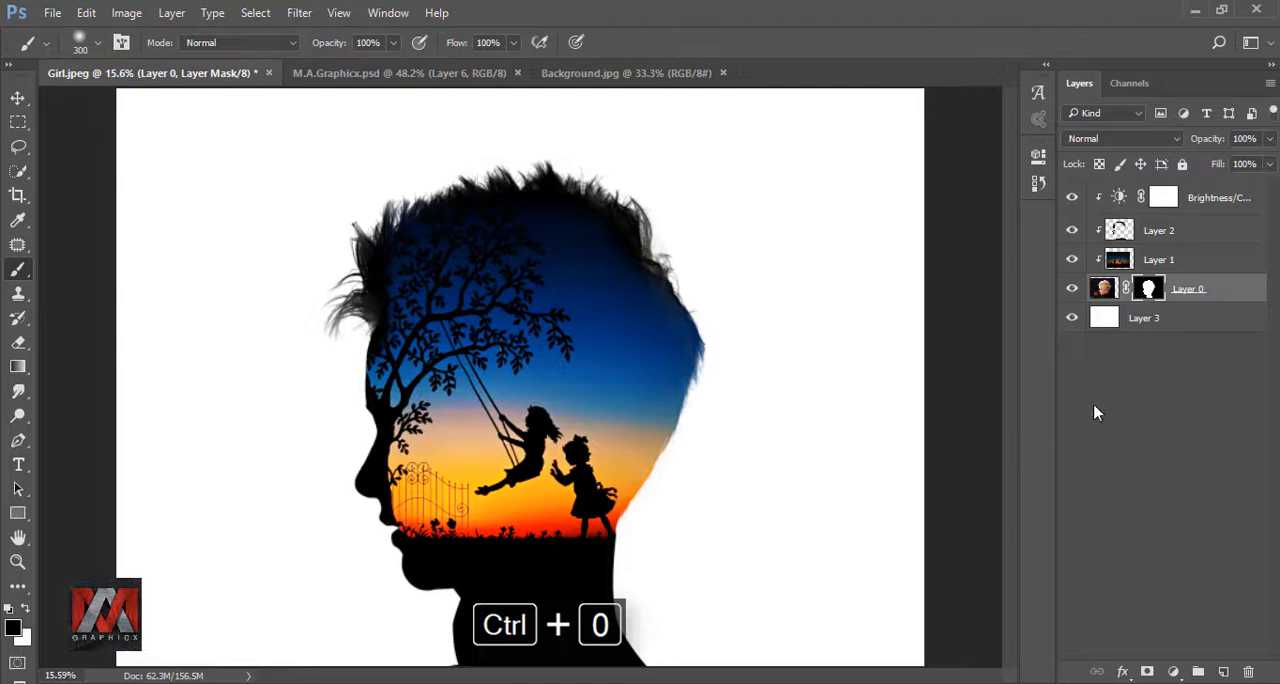
# Step: Select Layer 0 together with all its clipped layers and move the whole portrait slightly down on the white background
pyautogui.click(1103, 289)
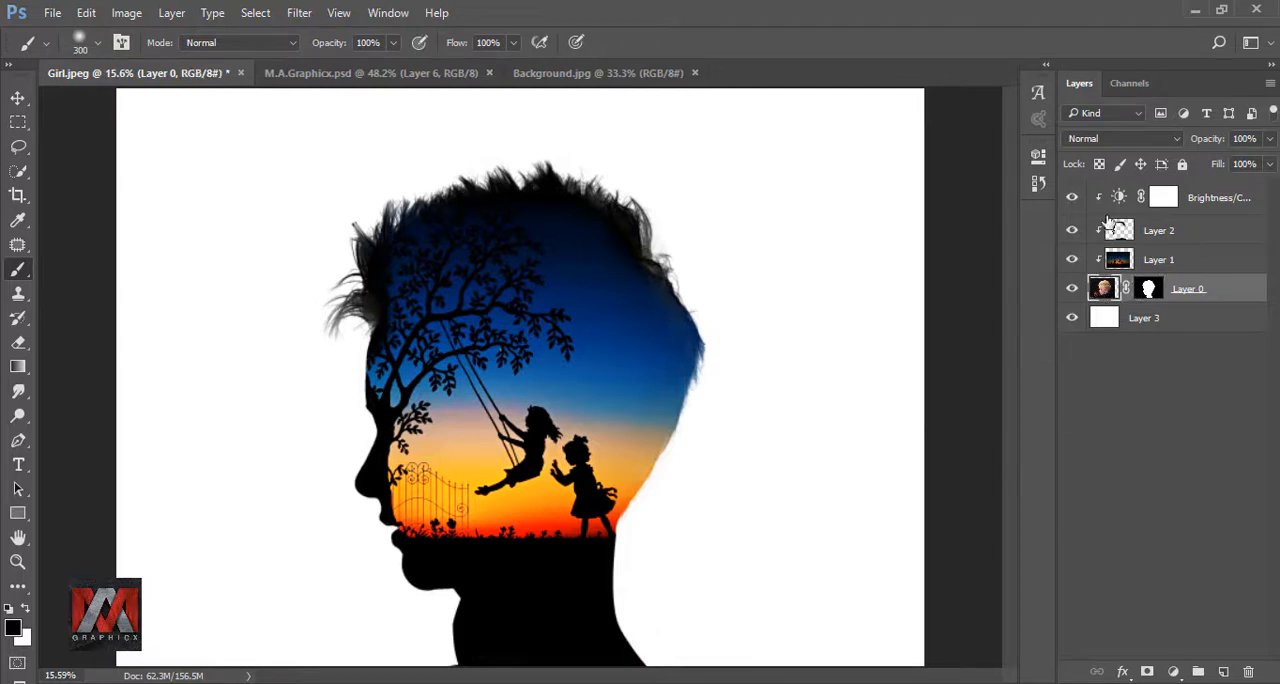
pyautogui.keyDown('shift'); pyautogui.click(1113, 199); pyautogui.keyUp('shift')
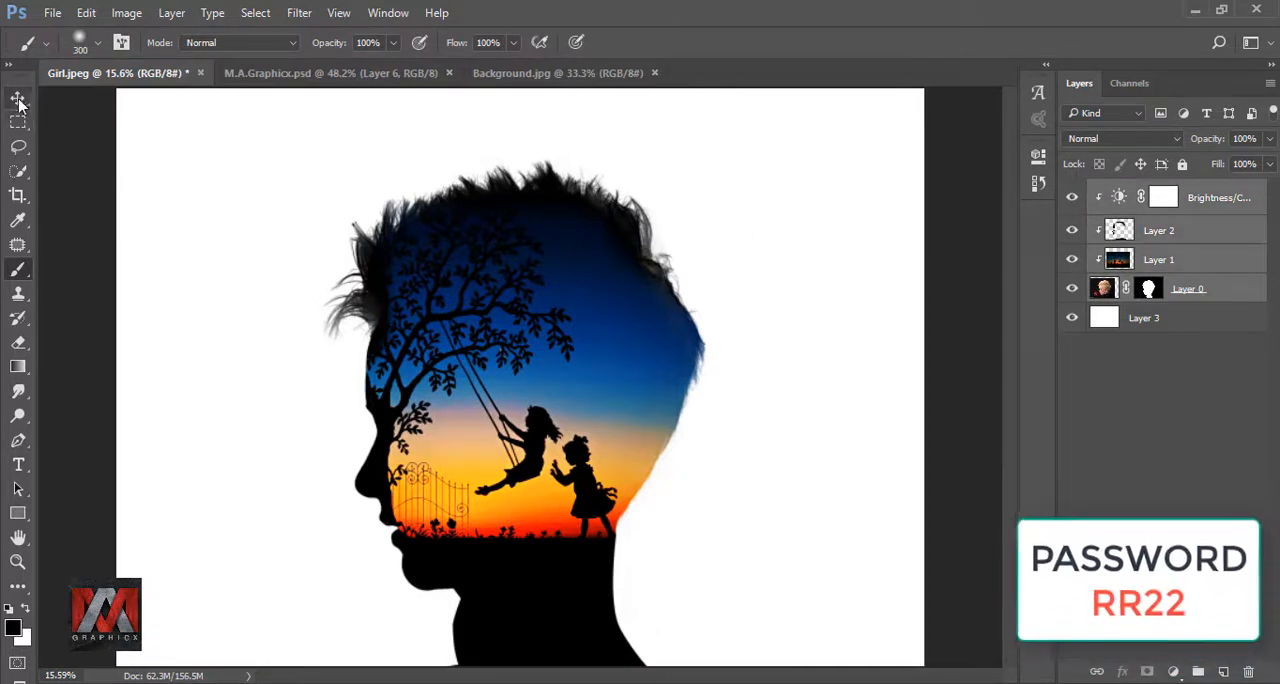
pyautogui.press('v')
pyautogui.moveTo(559, 389); pyautogui.dragTo(560, 409)
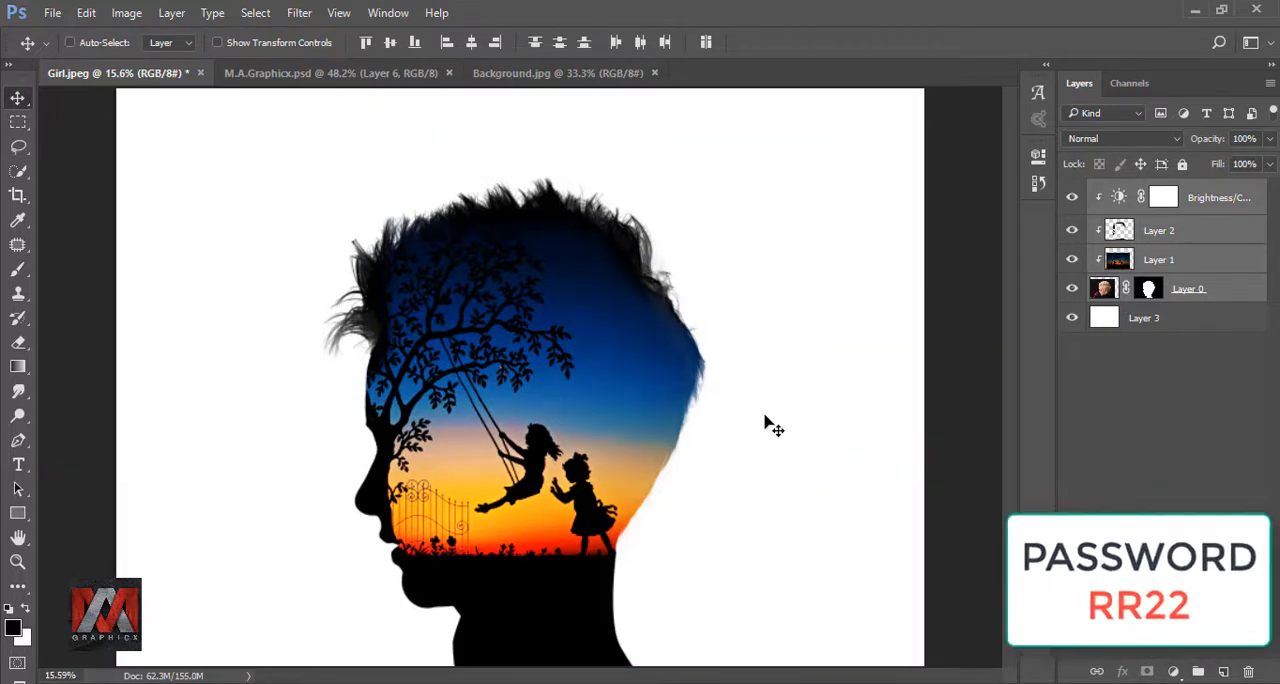
pyautogui.click(1206, 202)
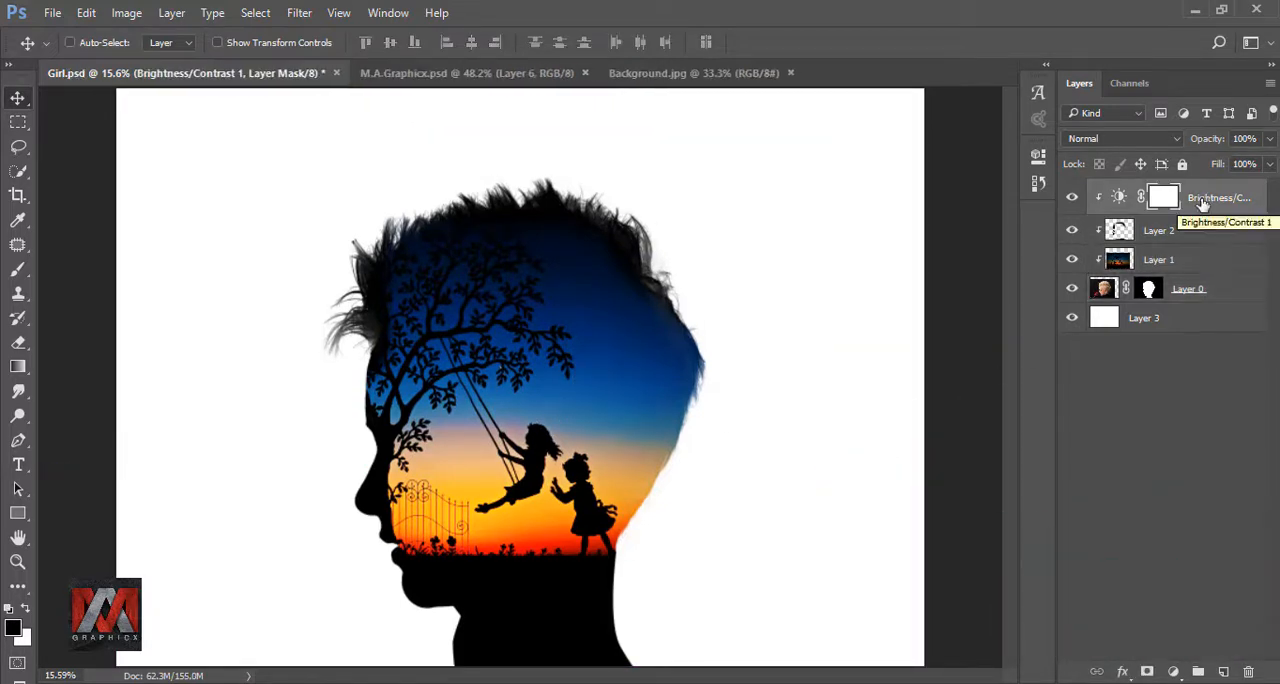
# Step: Add a Bevel & Emboss effect with Texture enabled to the white Layer 3
pyautogui.click(1105, 318)
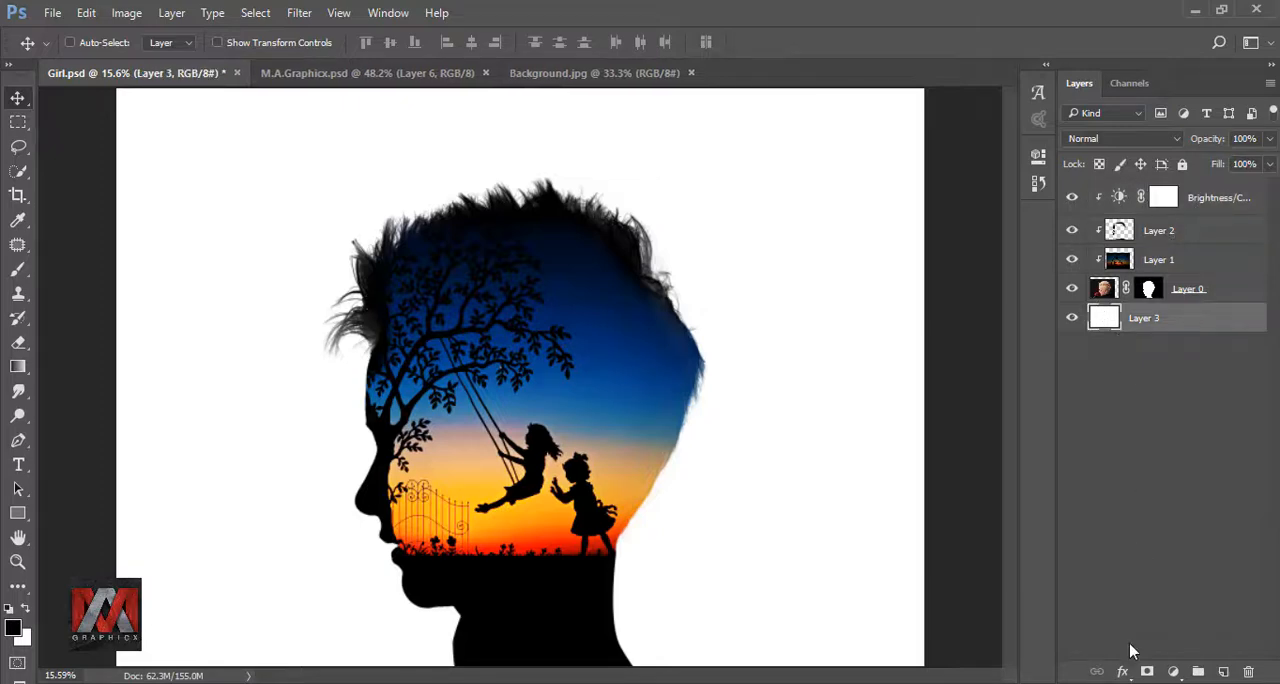
pyautogui.click(1122, 671)
pyautogui.click(1140, 443)
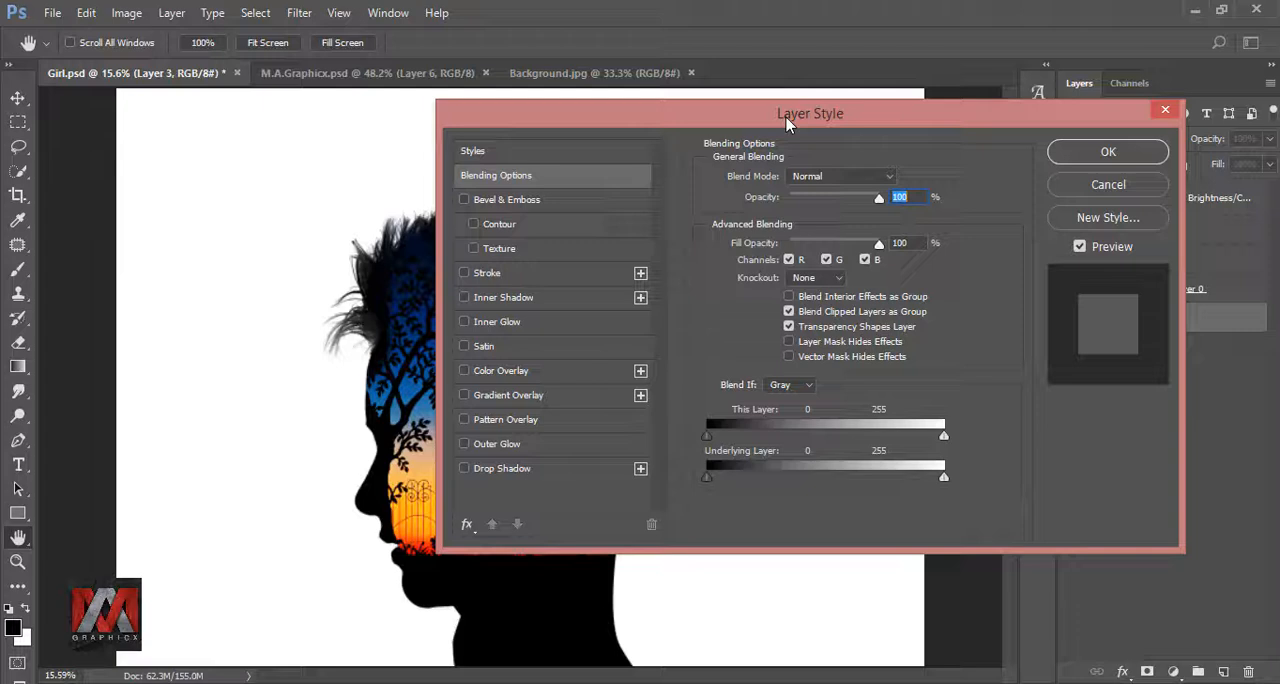
pyautogui.moveTo(790, 120); pyautogui.dragTo(1035, 119)
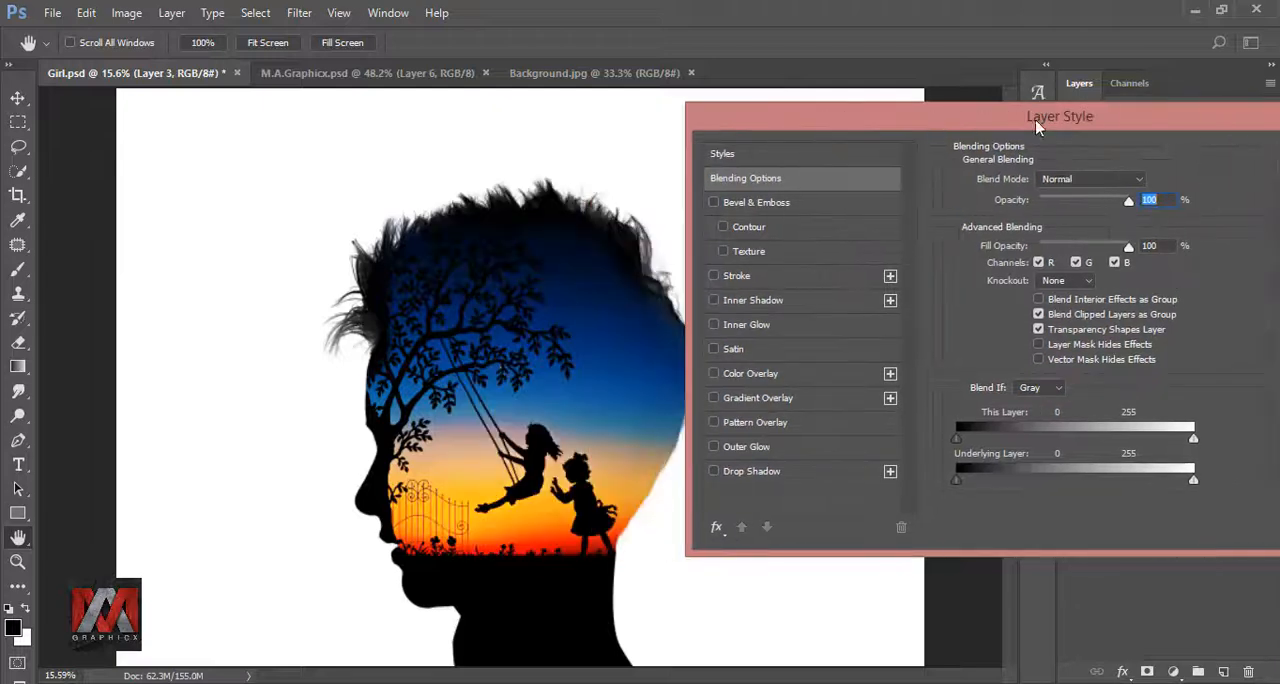
pyautogui.click(775, 254)
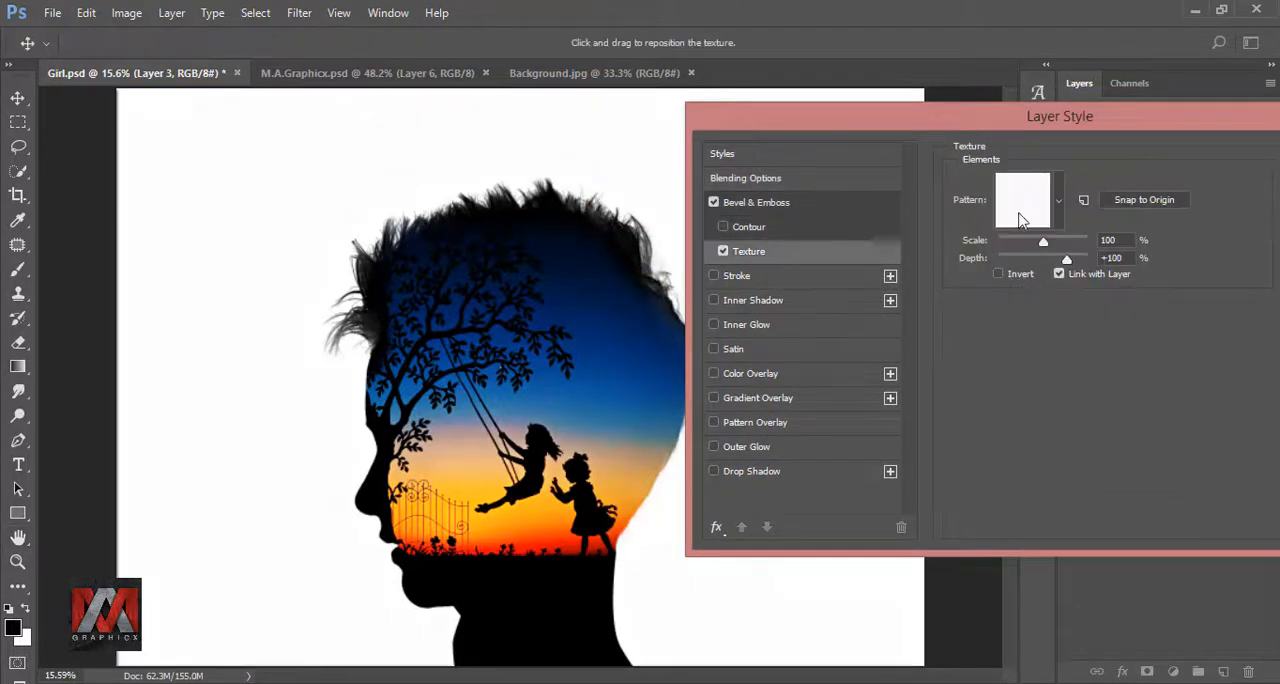
# Step: Choose a faint near-white pattern for the background layer's texture and apply the layer style
pyautogui.click(1022, 214)
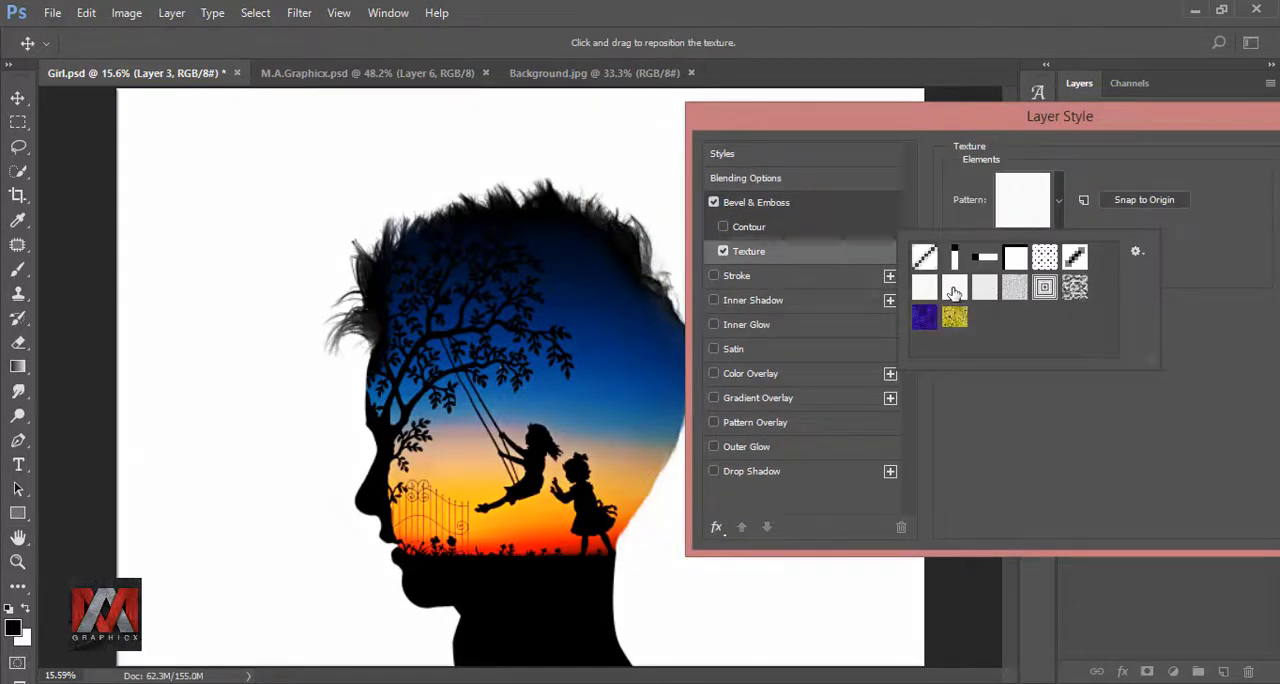
pyautogui.click(1036, 400)
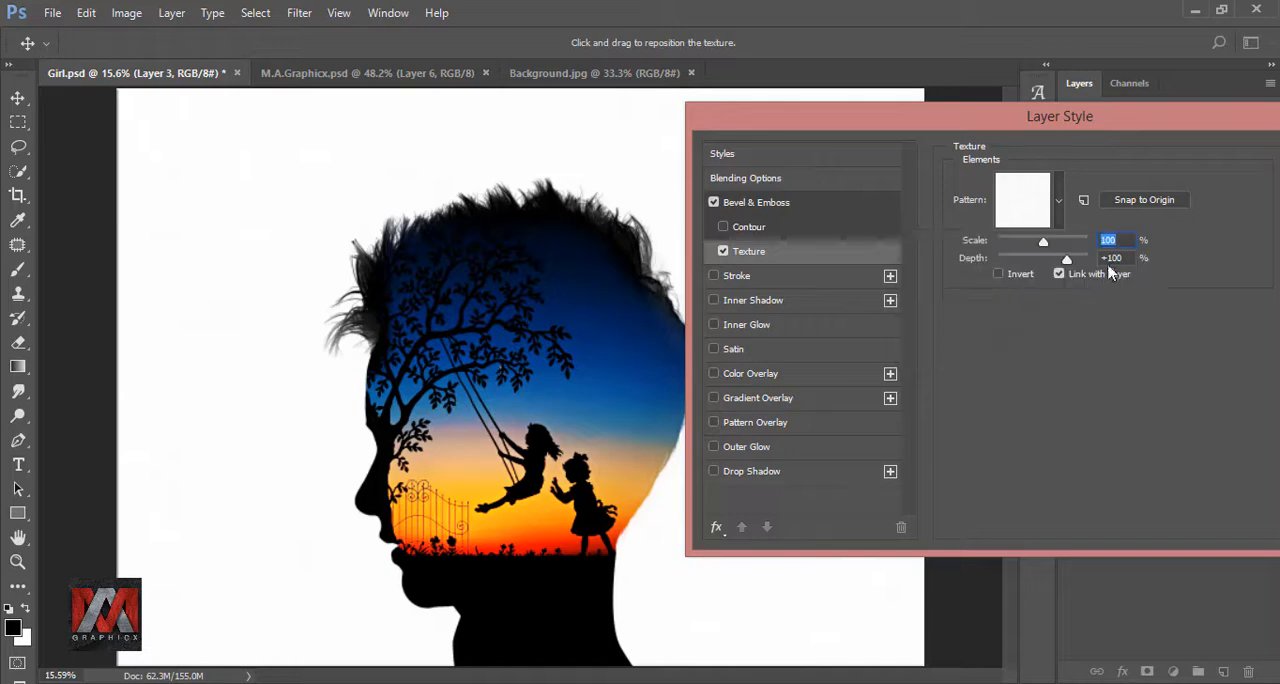
pyautogui.moveTo(1071, 245); pyautogui.dragTo(1067, 260)
pyautogui.moveTo(1014, 124); pyautogui.dragTo(792, 116)
pyautogui.click(1120, 150)
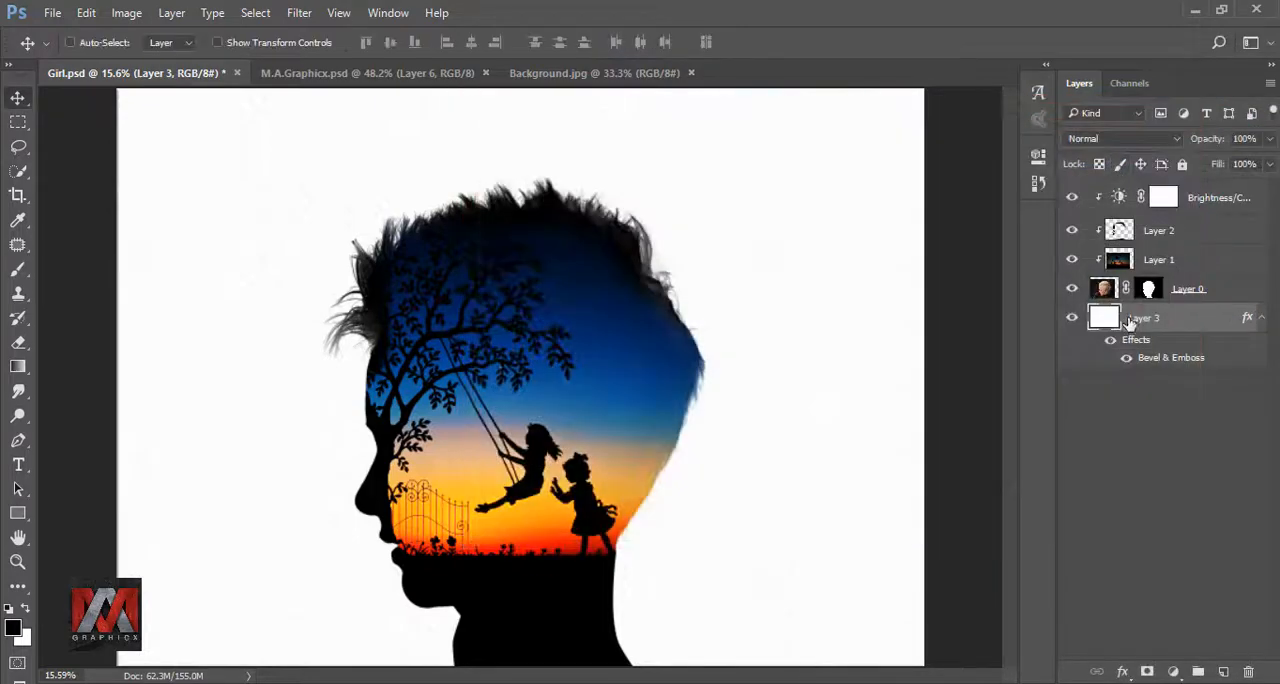